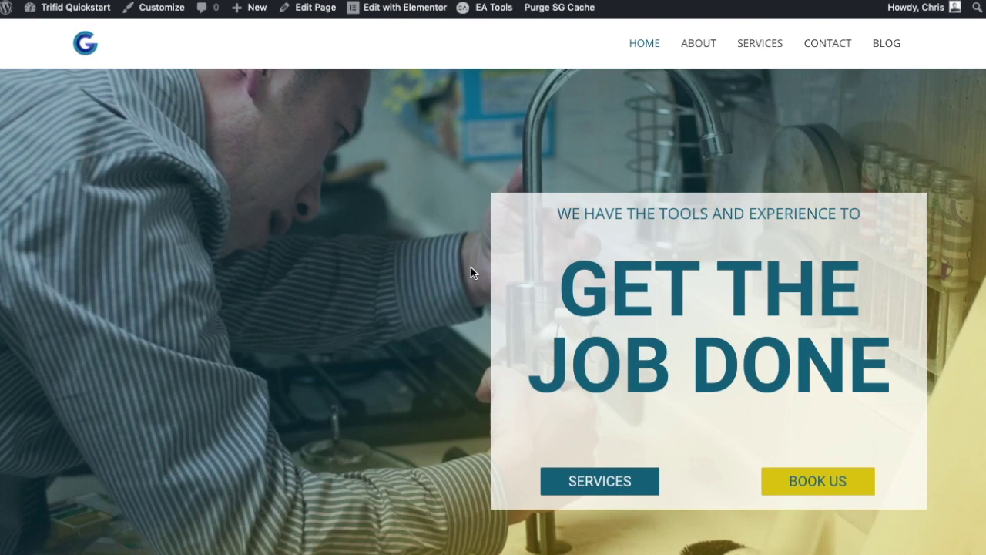
Step: Look through the whole homepage, from the hero banner down to the free quote form
scroll(470, 268, down, 3)
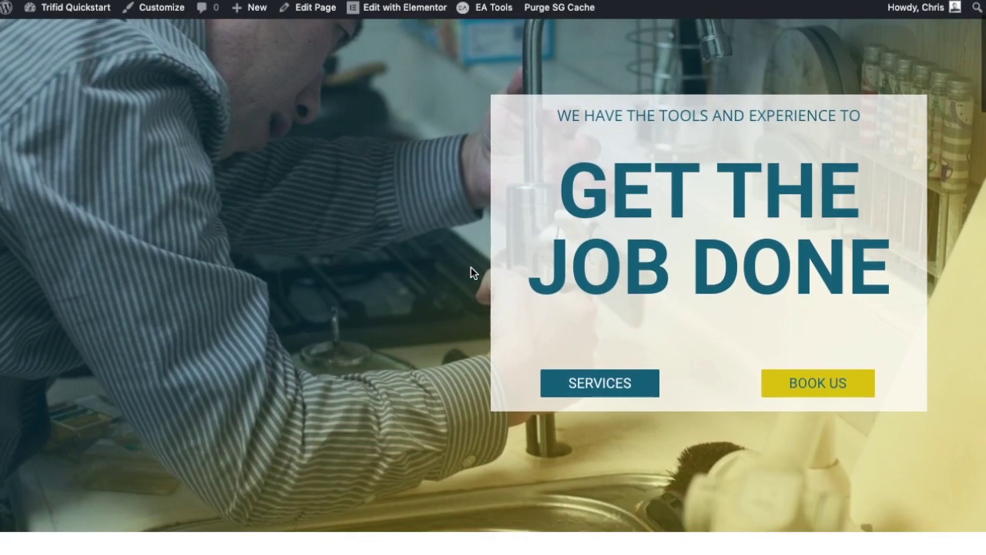
scroll(471, 268, up, 4)
scroll(471, 274, down, 5)
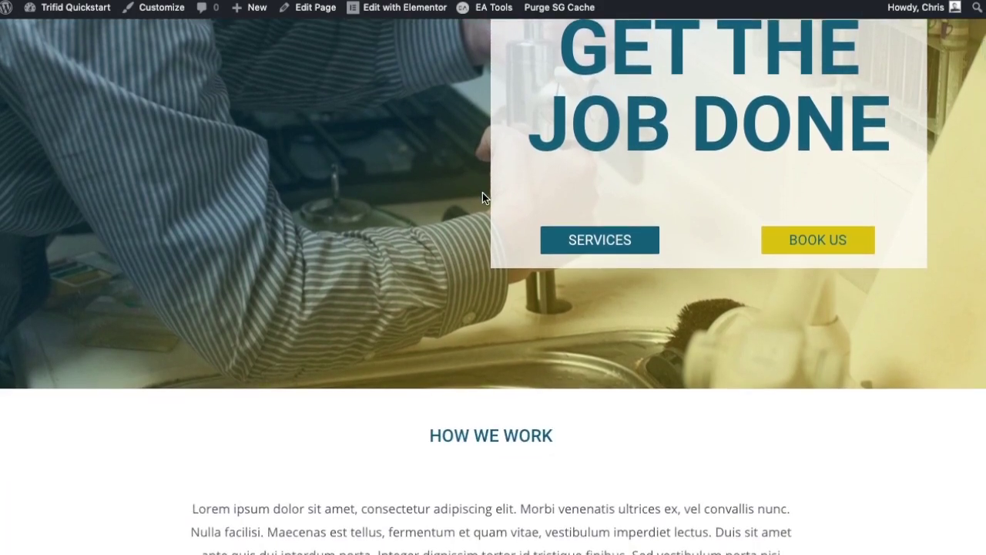
scroll(481, 196, down, 6)
scroll(480, 202, down, 10)
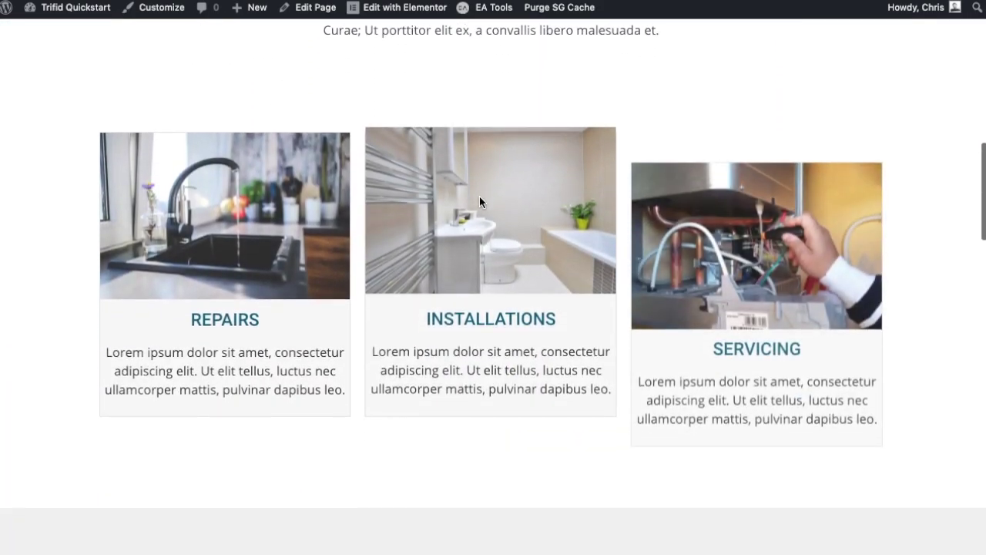
scroll(307, 192, down, 15)
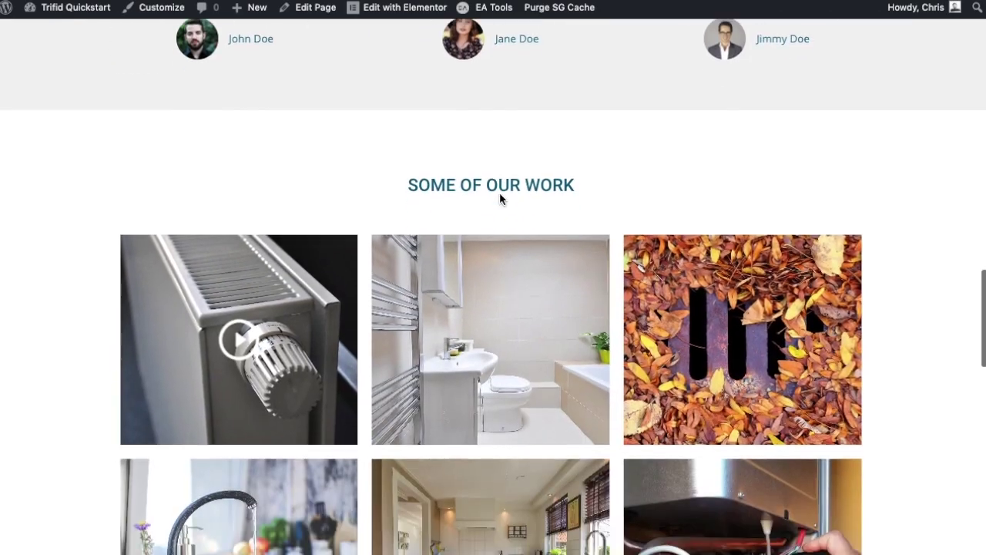
scroll(527, 217, down, 12)
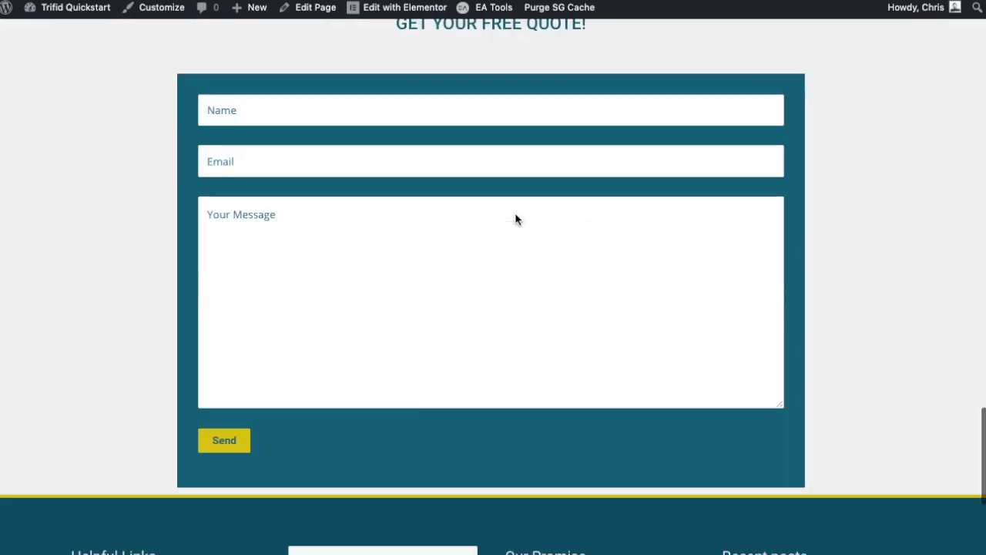
scroll(502, 224, up, 8)
scroll(499, 226, up, 20)
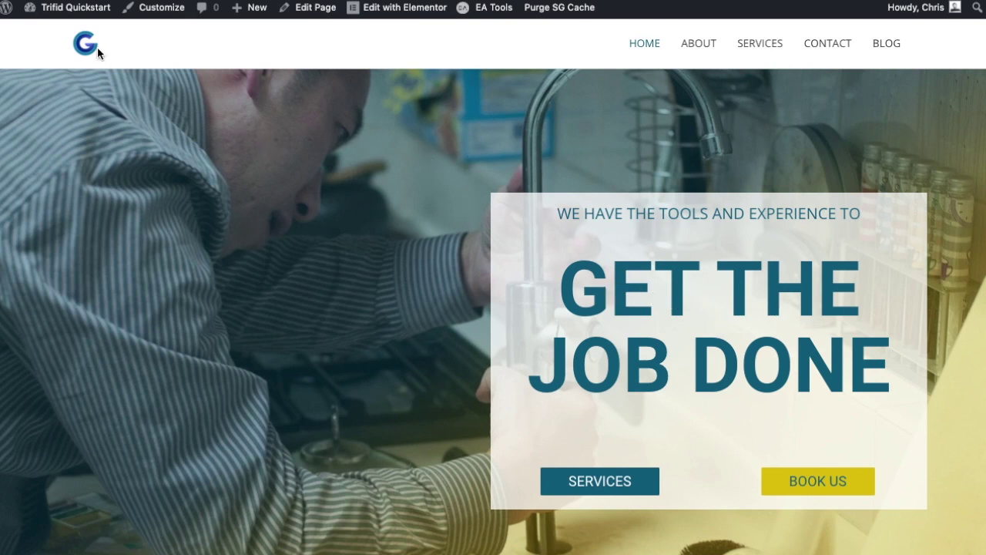
Step: Review the homepage's header logo, service cards and customer testimonials
mouse_move(73, 17)
scroll(471, 286, down, 10)
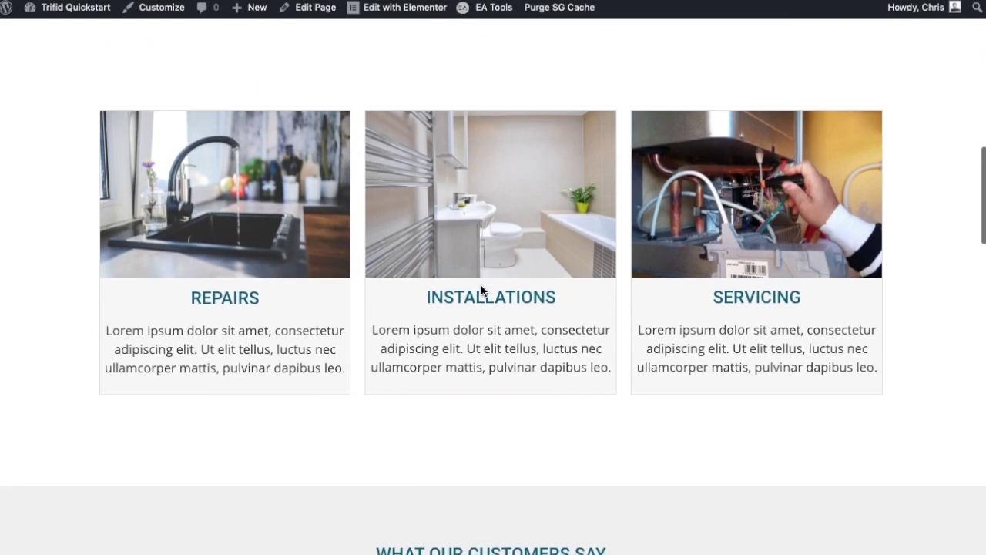
scroll(480, 285, down, 2)
scroll(481, 279, up, 1)
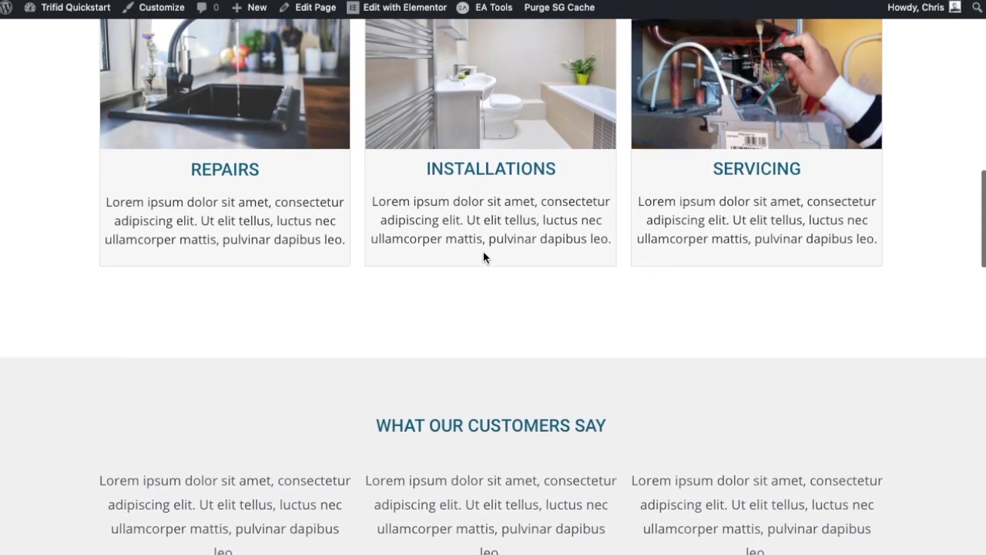
scroll(493, 201, down, 1)
scroll(484, 227, down, 3)
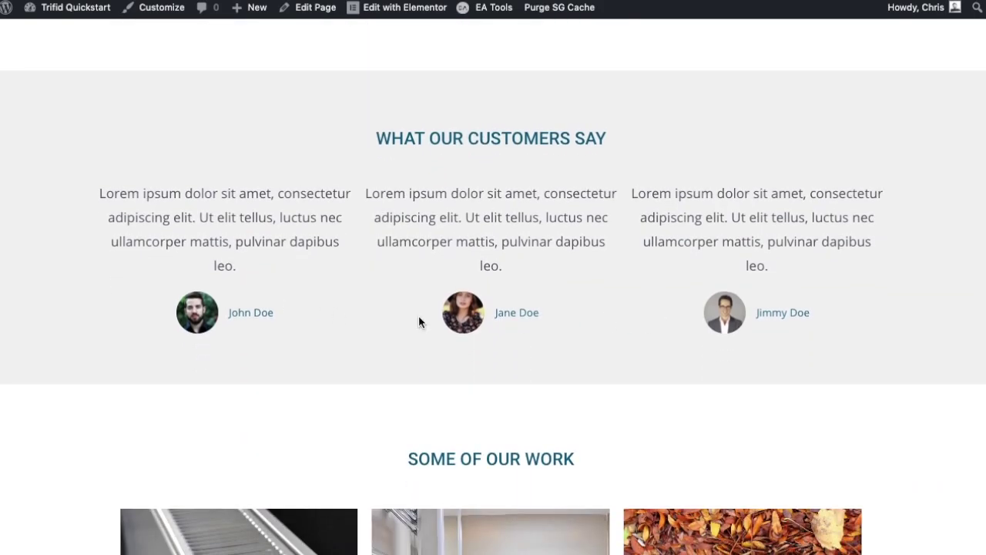
scroll(474, 269, up, 15)
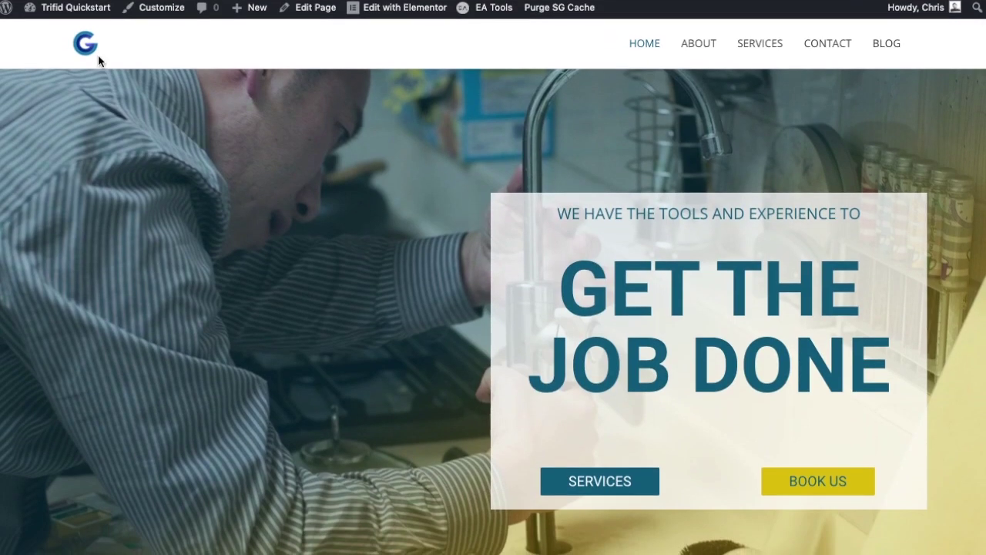
scroll(379, 262, down, 1)
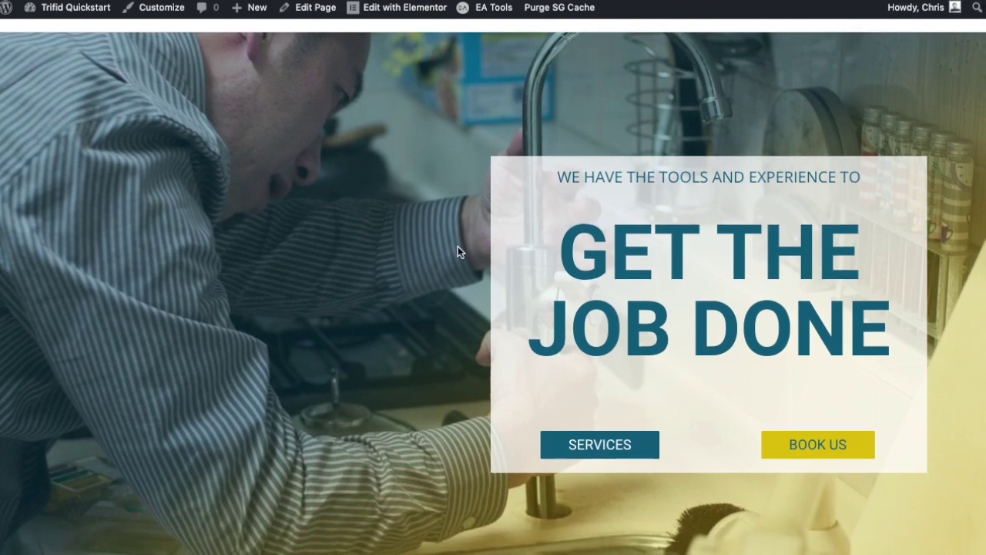
scroll(458, 252, down, 10)
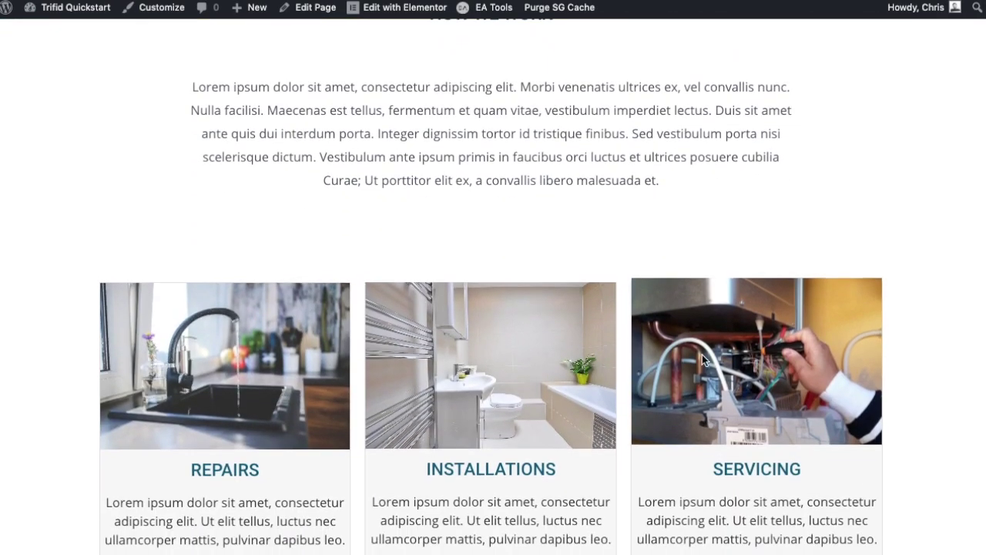
scroll(409, 368, down, 3)
scroll(458, 339, up, 15)
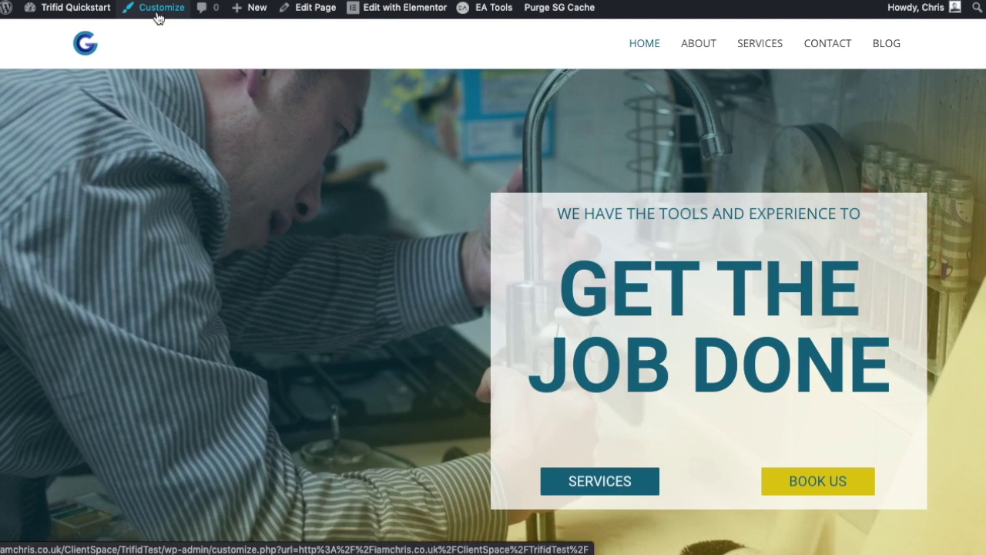
Step: Go to the site's admin dashboard and open the theme customizer
click(83, 12)
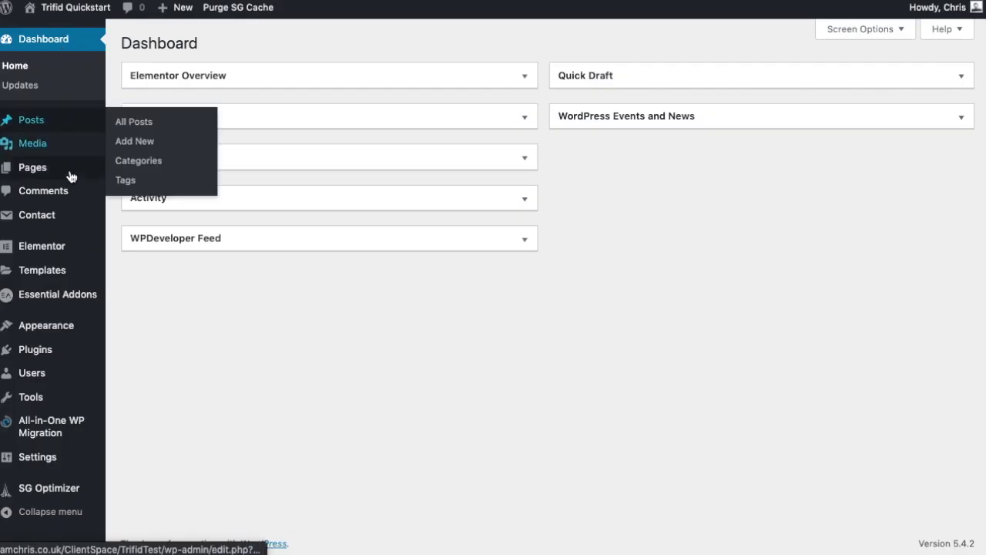
mouse_move(43, 330)
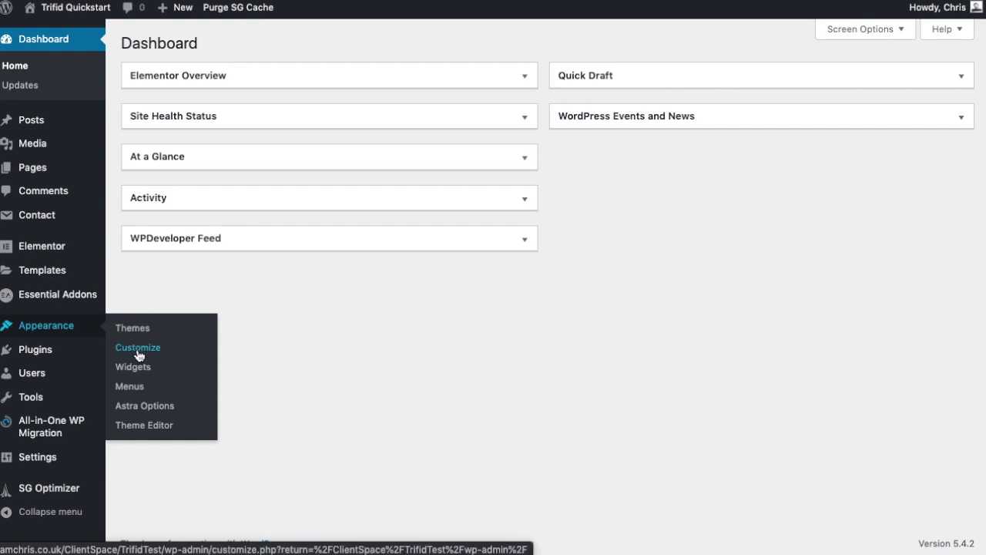
click(170, 349)
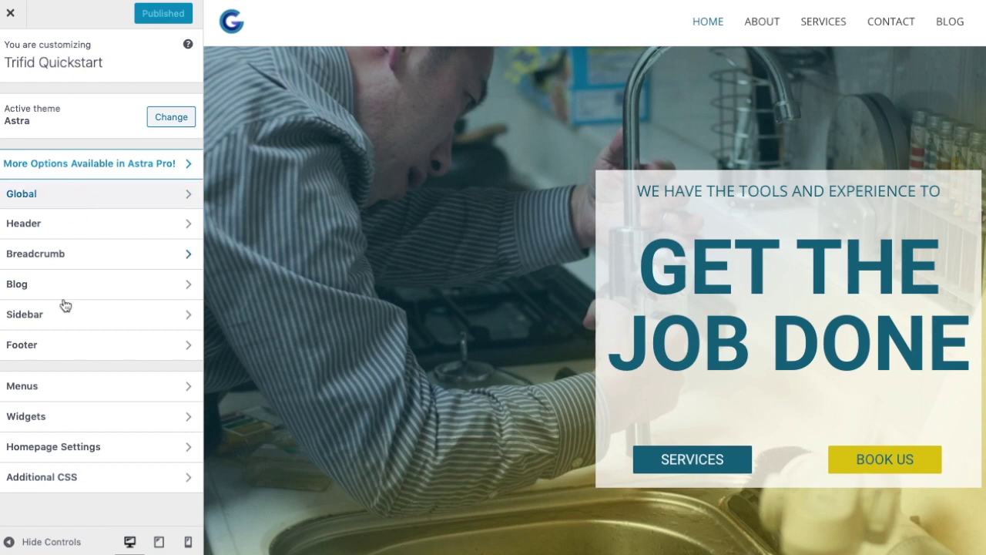
Step: Examine the global base typography settings for body and content text
click(89, 203)
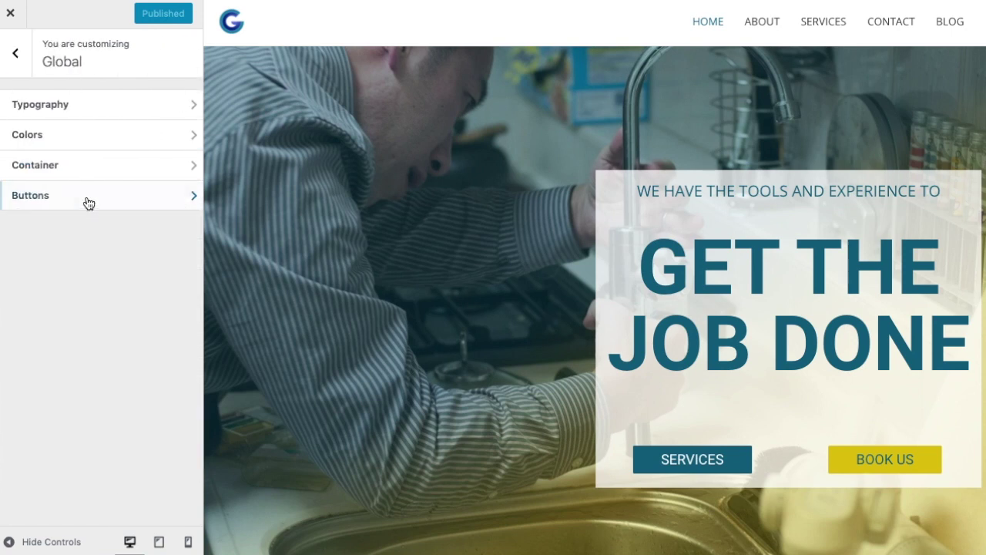
click(99, 113)
click(131, 110)
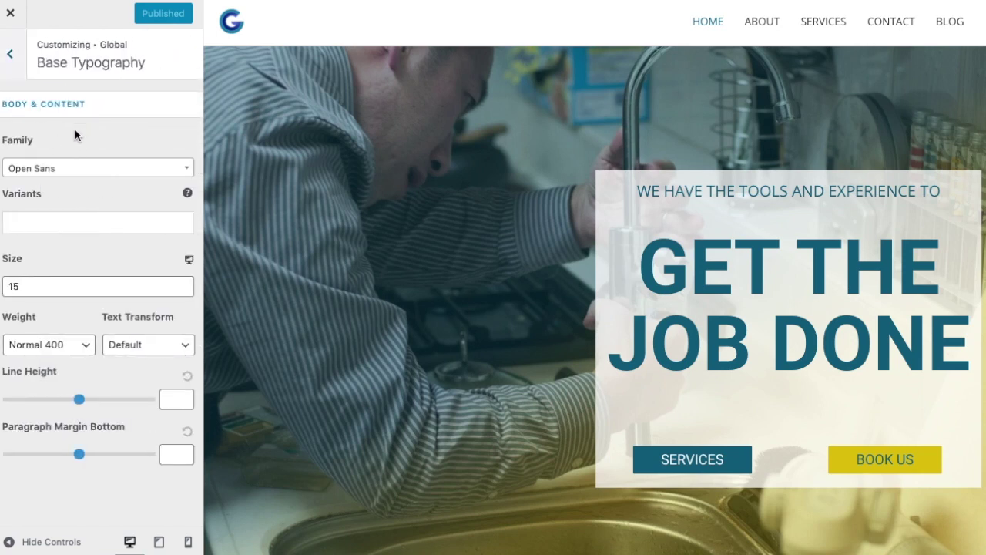
click(10, 56)
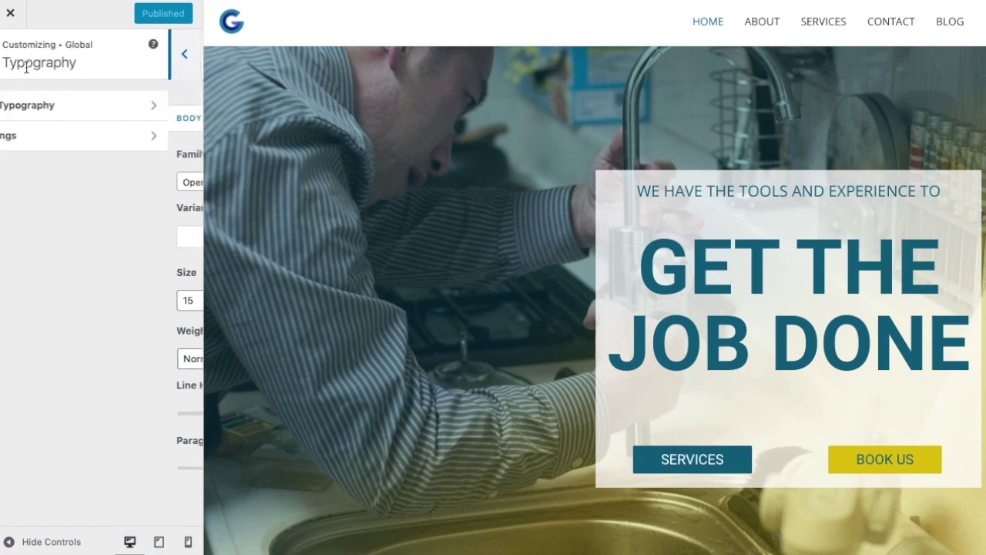
click(78, 108)
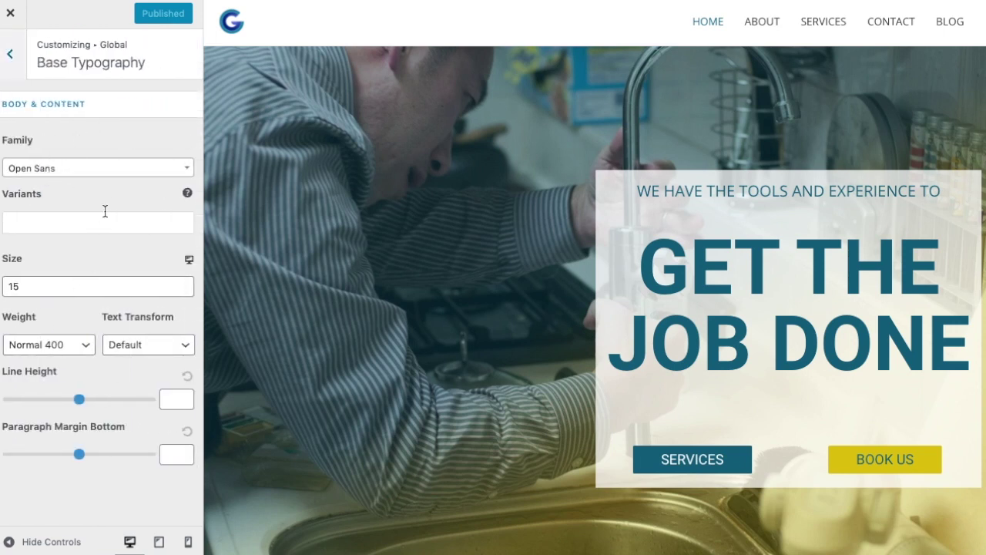
click(14, 59)
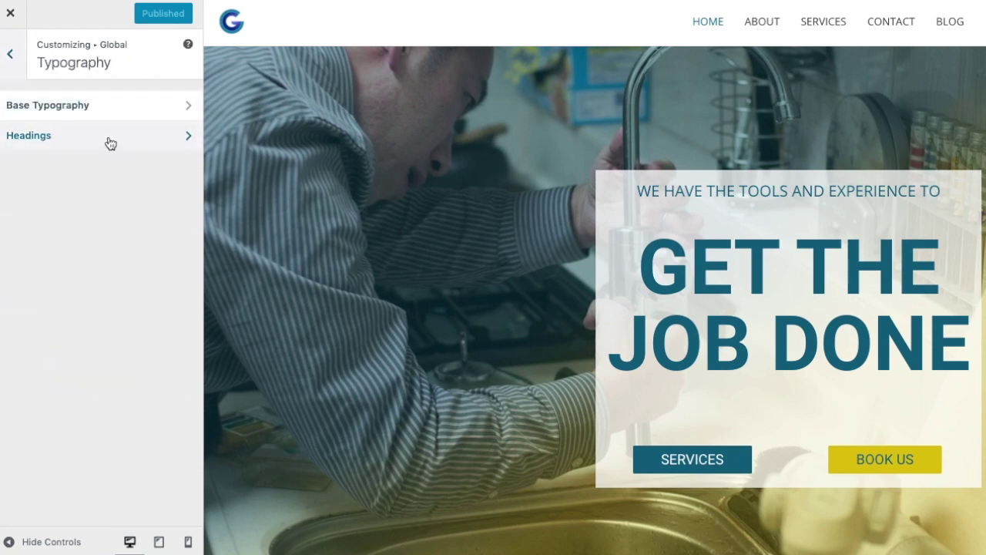
Step: Examine the global typography settings for headings H1 to H6, then return to the customizer's main options
click(121, 140)
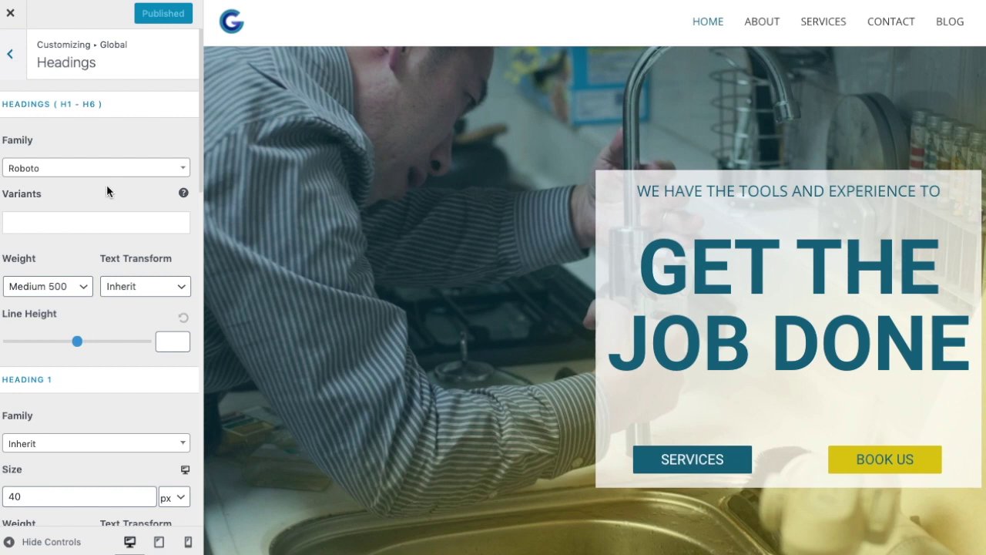
scroll(115, 194, down, 1)
scroll(115, 215, down, 2)
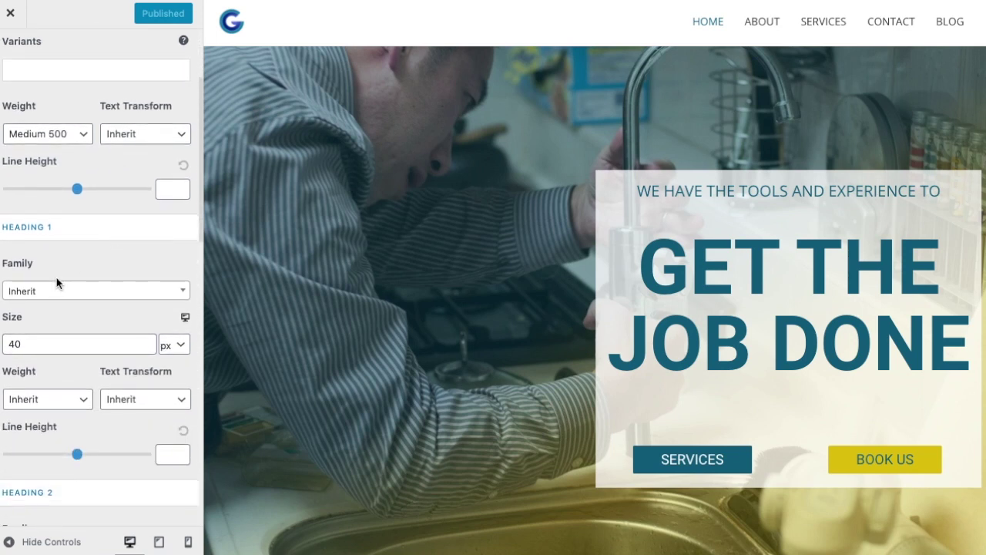
scroll(81, 417, down, 8)
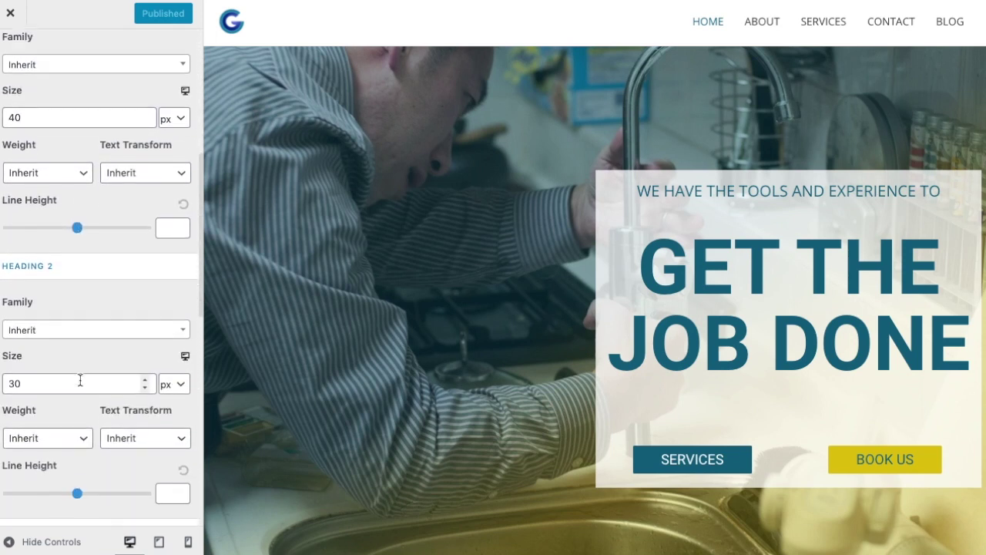
scroll(81, 294, down, 5)
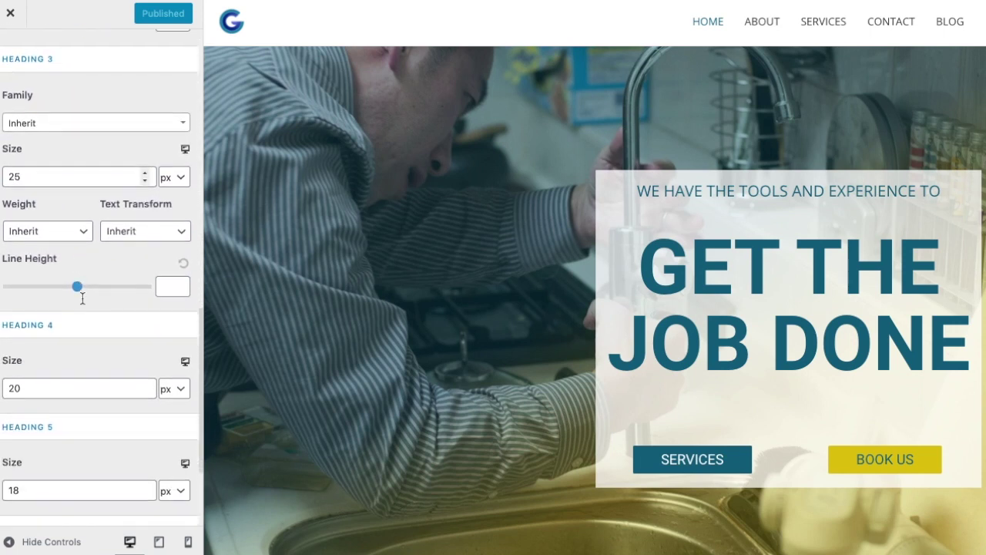
scroll(83, 297, up, 1)
scroll(85, 297, up, 10)
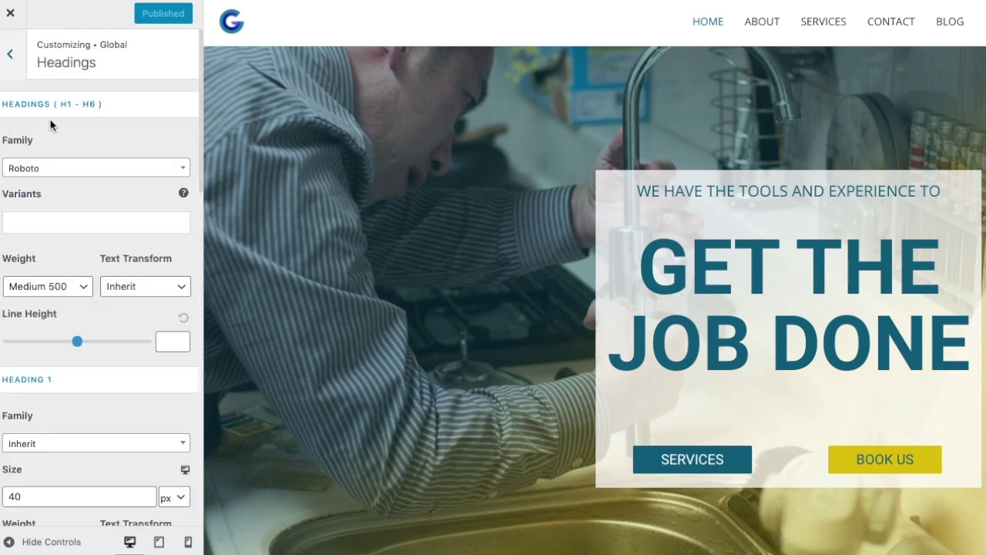
click(12, 68)
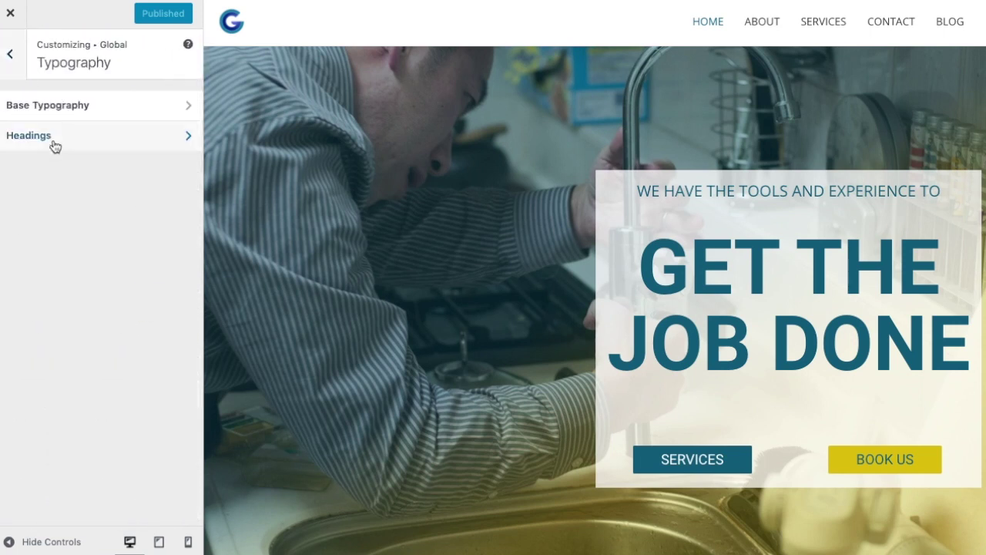
click(10, 55)
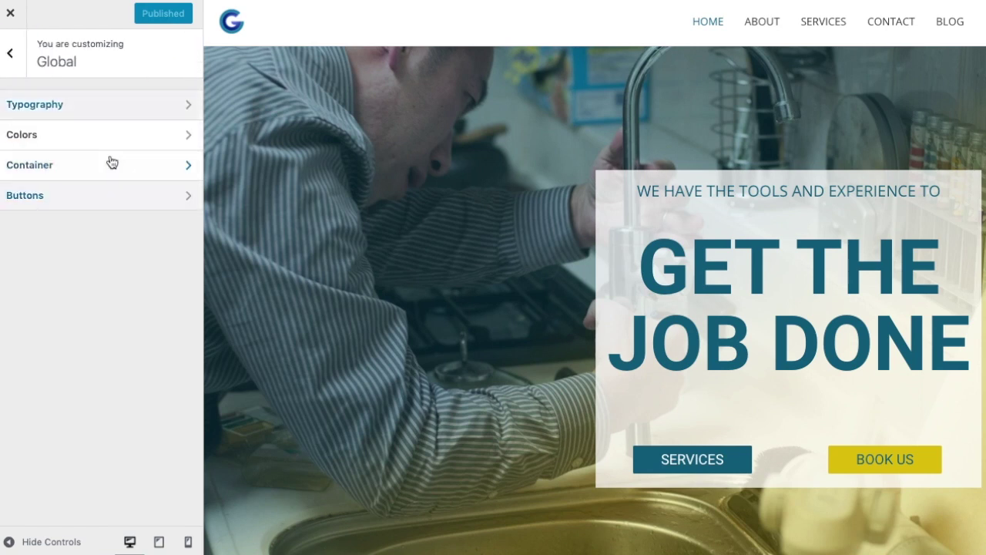
click(10, 55)
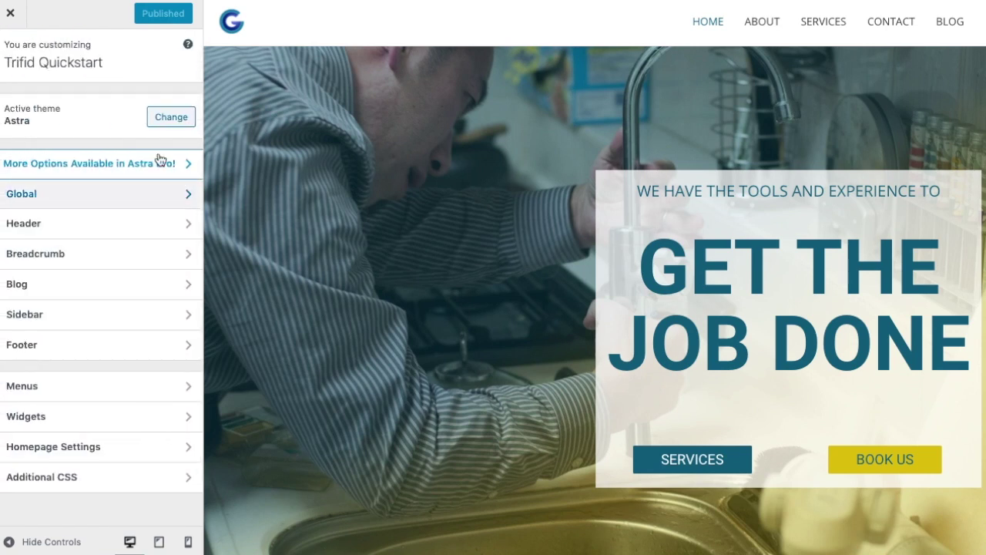
Step: Set the header logo width to 50 in the Site Identity settings
click(110, 231)
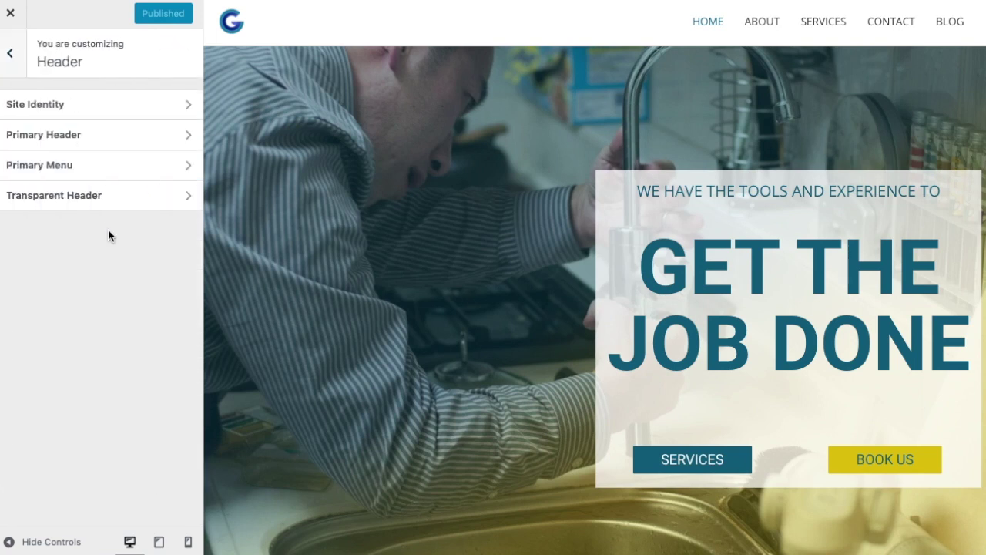
click(109, 111)
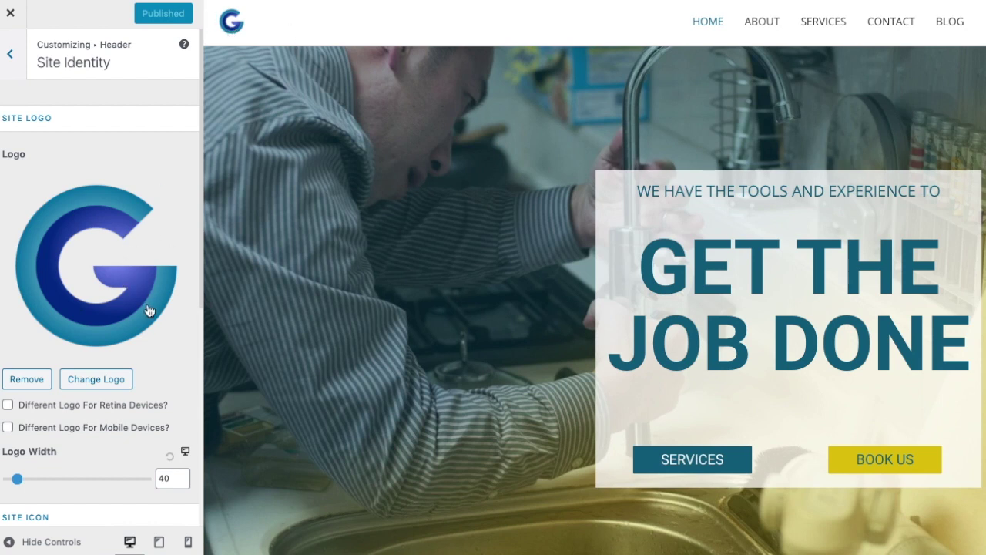
scroll(146, 317, down, 1)
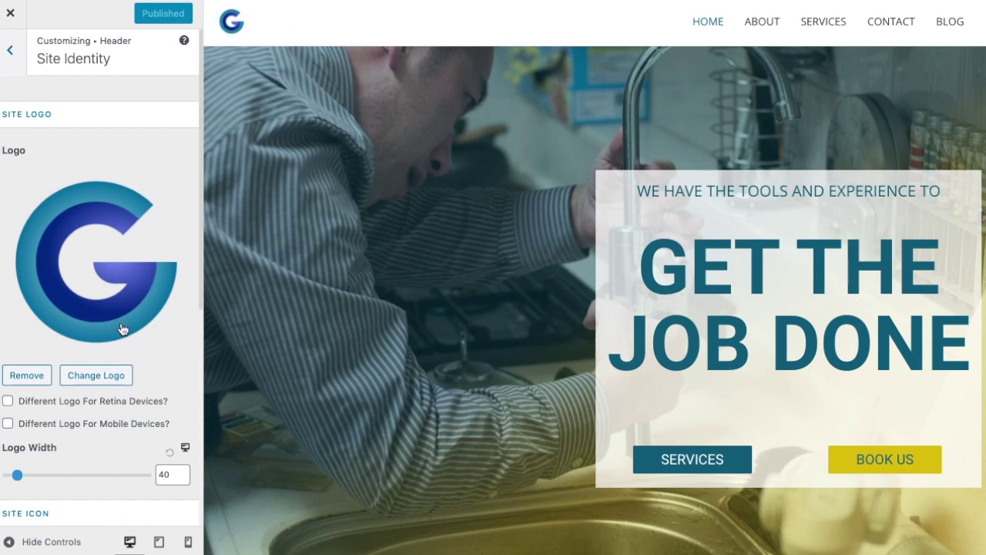
click(23, 479)
drag(22, 478, 20, 478)
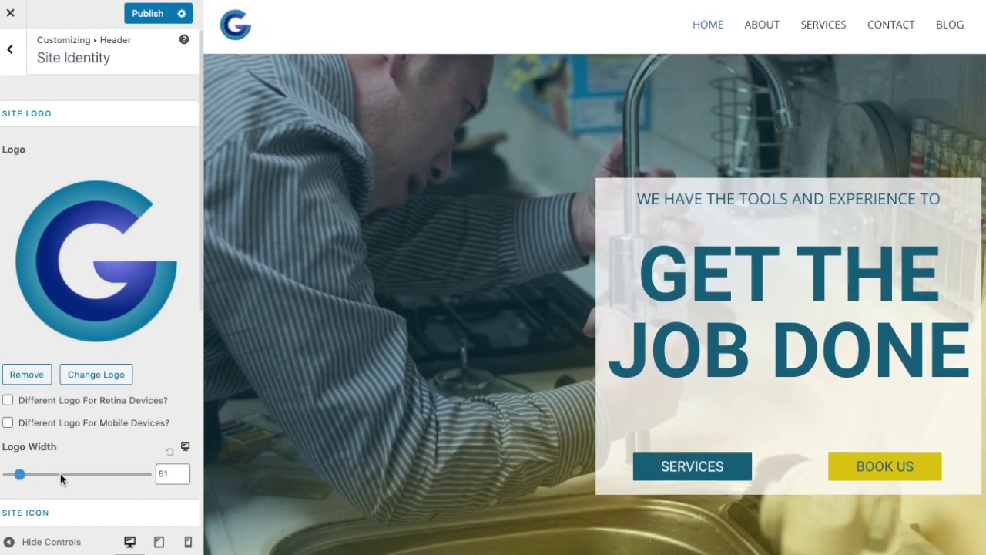
click(182, 477)
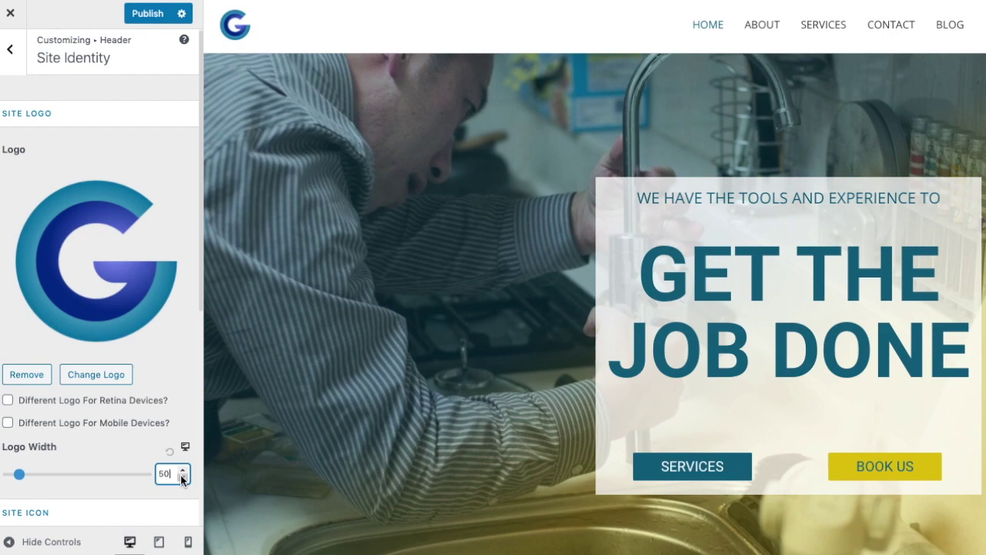
Step: Examine the media library and file upload options for changing the site logo, then close the logo selection without choosing an image
click(95, 375)
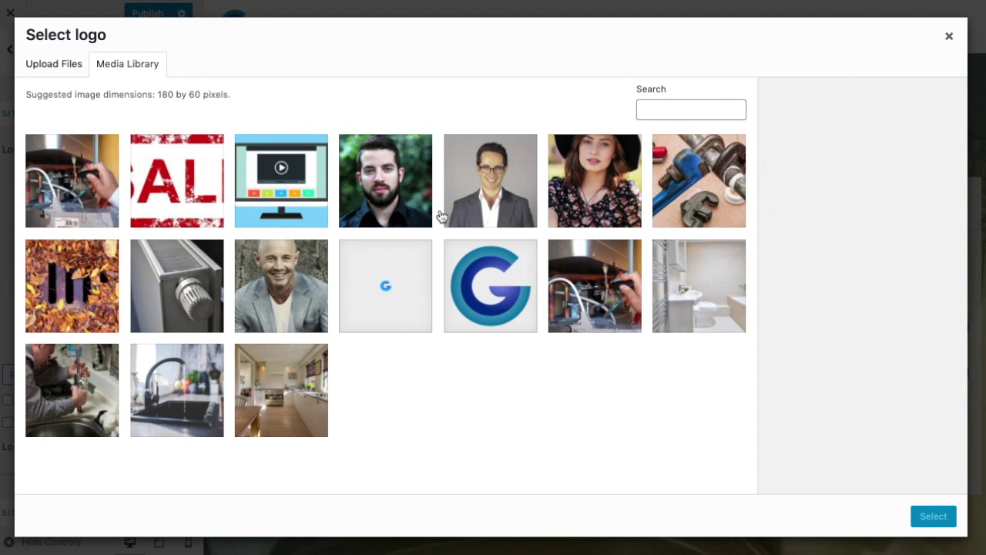
click(77, 76)
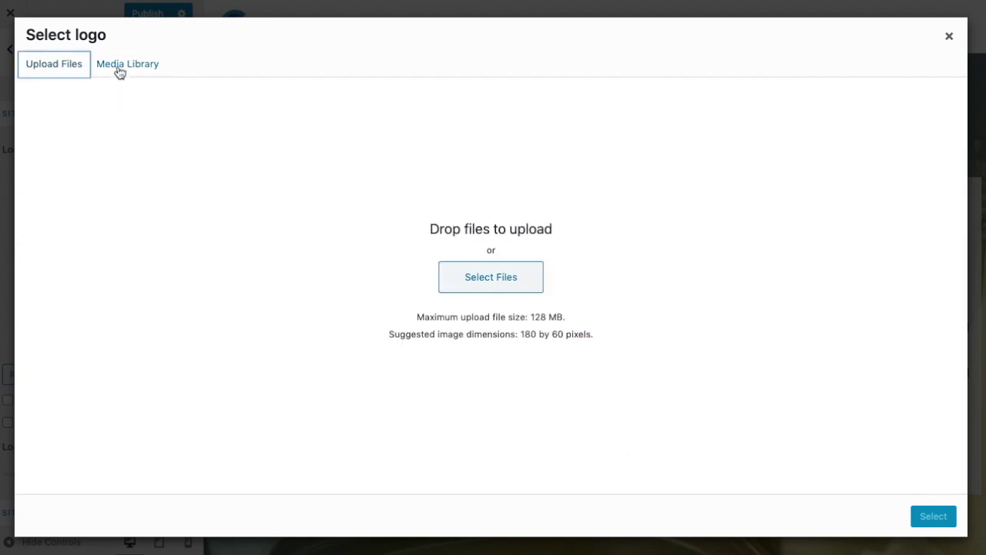
click(119, 71)
click(69, 73)
click(120, 71)
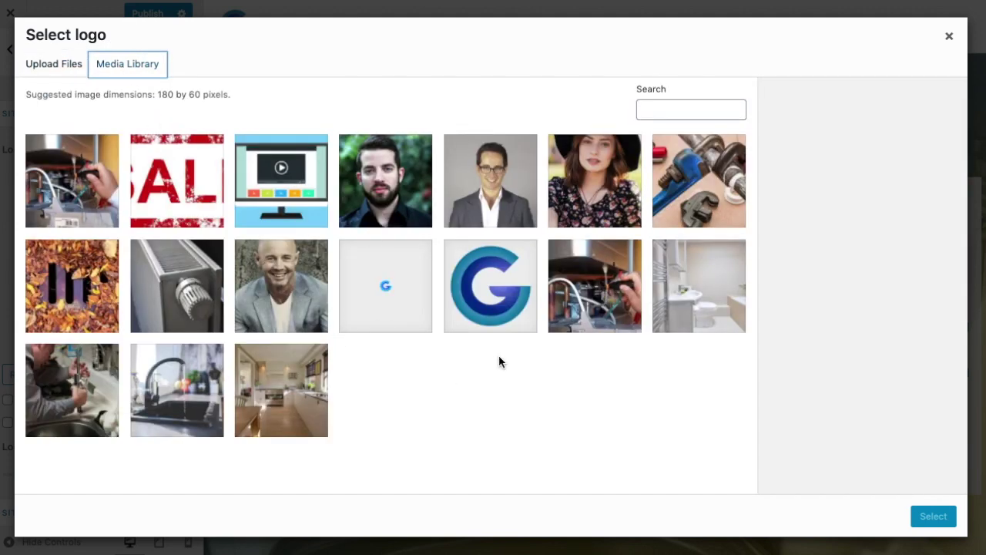
click(948, 37)
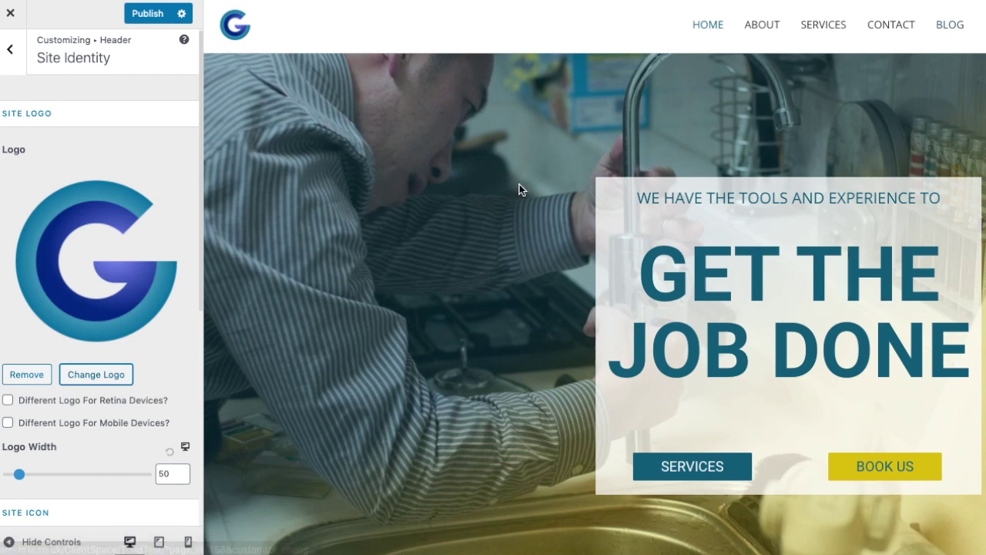
Step: Leave the theme customizer and return to the admin dashboard, discarding the unsaved changes
click(13, 52)
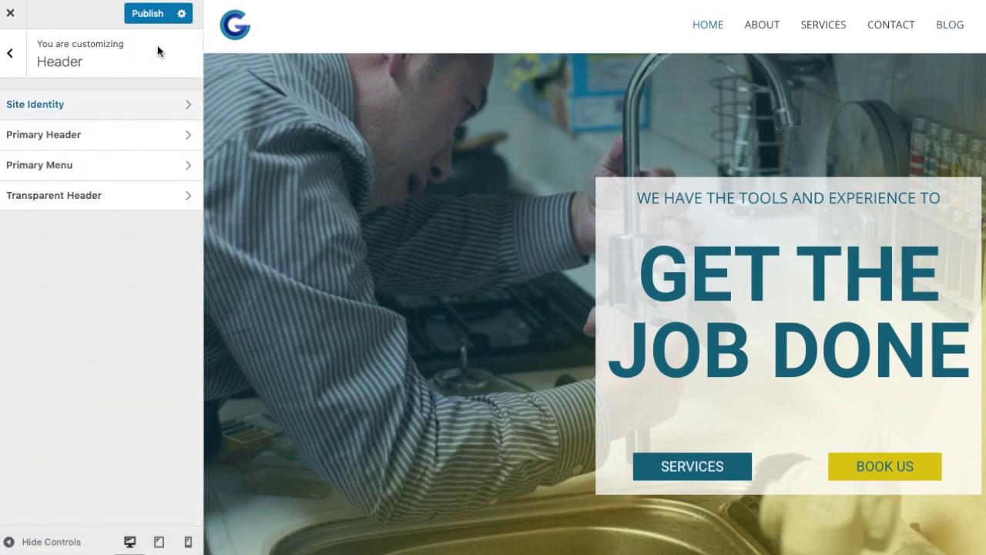
click(10, 14)
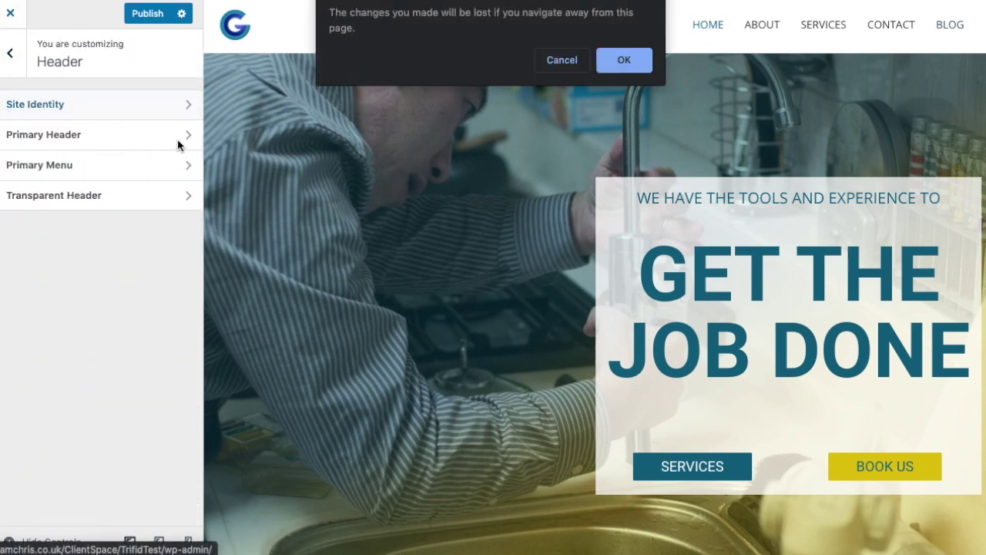
click(624, 61)
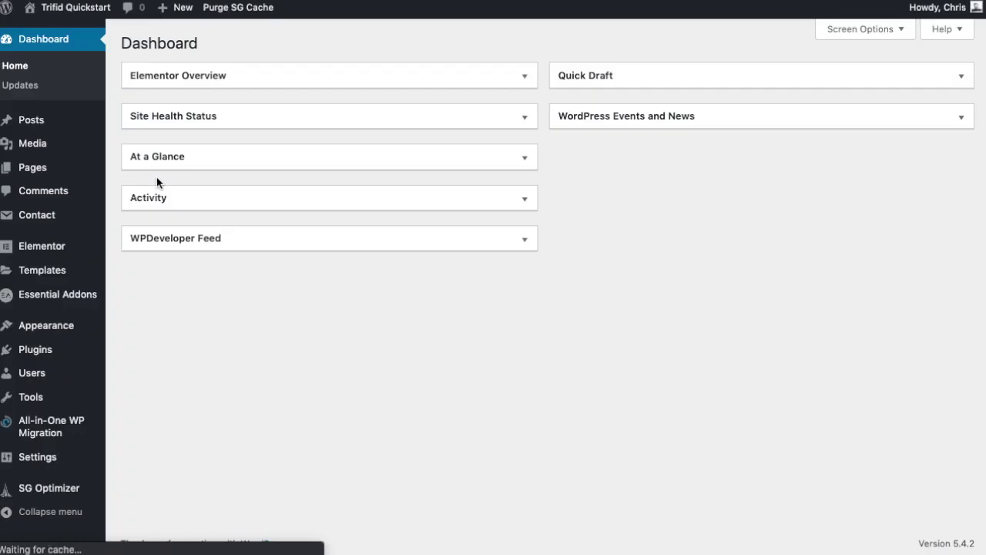
Step: Upload the orange CG logo image to the site's media library
mouse_move(37, 146)
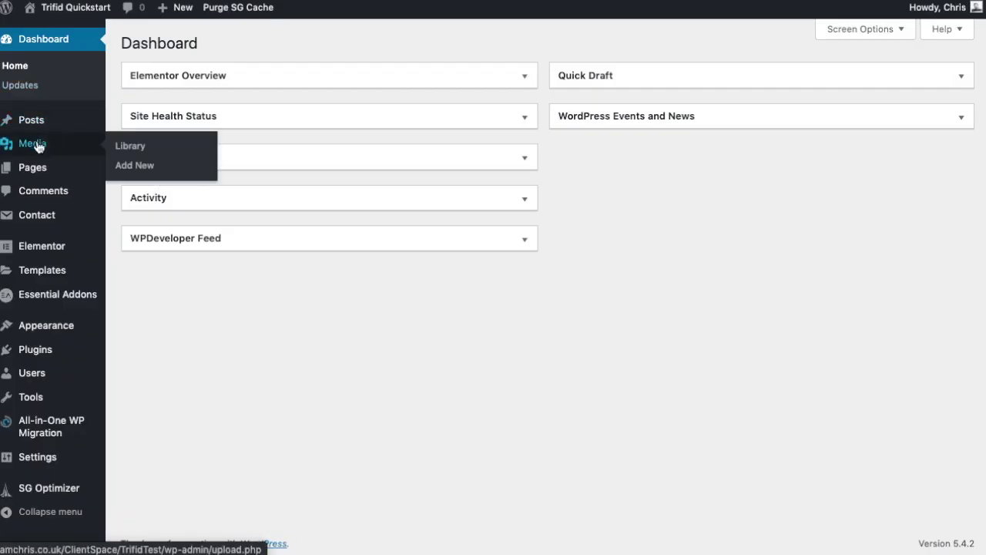
click(136, 166)
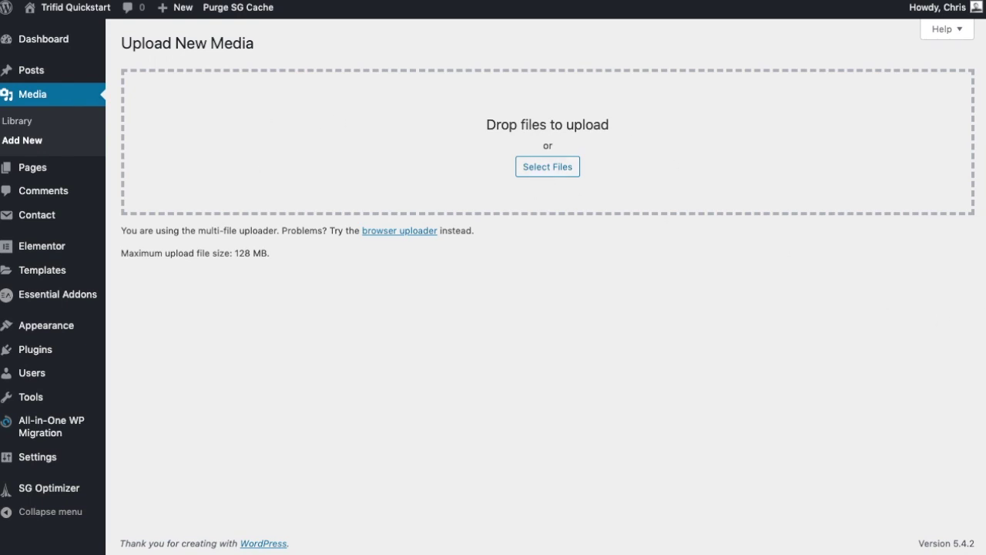
drag(983, 119, 386, 121)
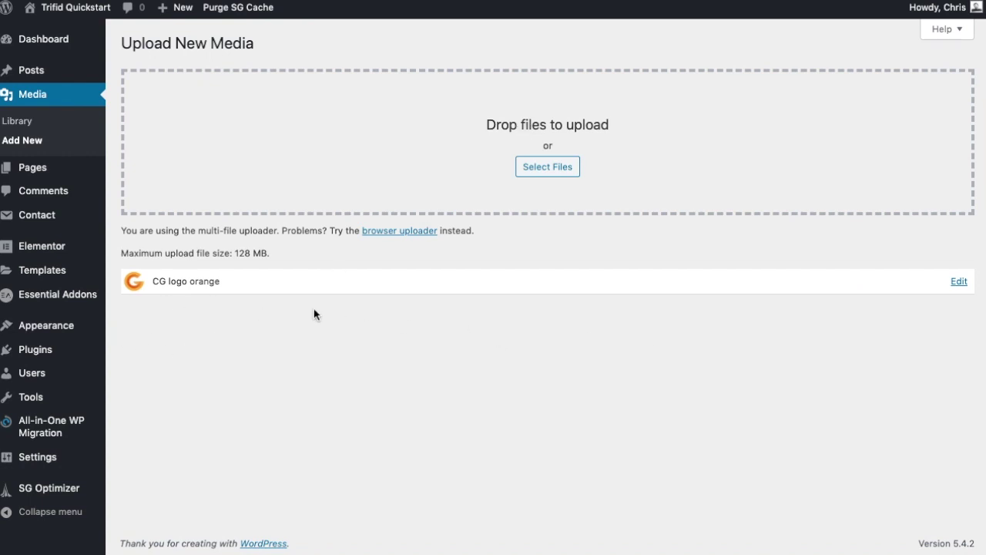
Step: Reopen the customizer's header Site Identity settings and replace the site logo with CG-logo-orange.png, skipping the crop
mouse_move(15, 329)
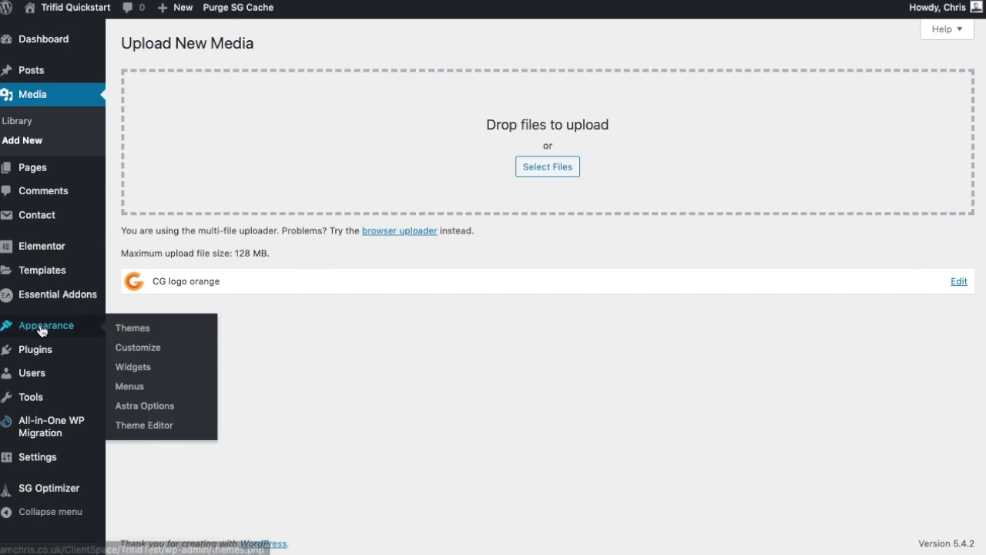
click(137, 348)
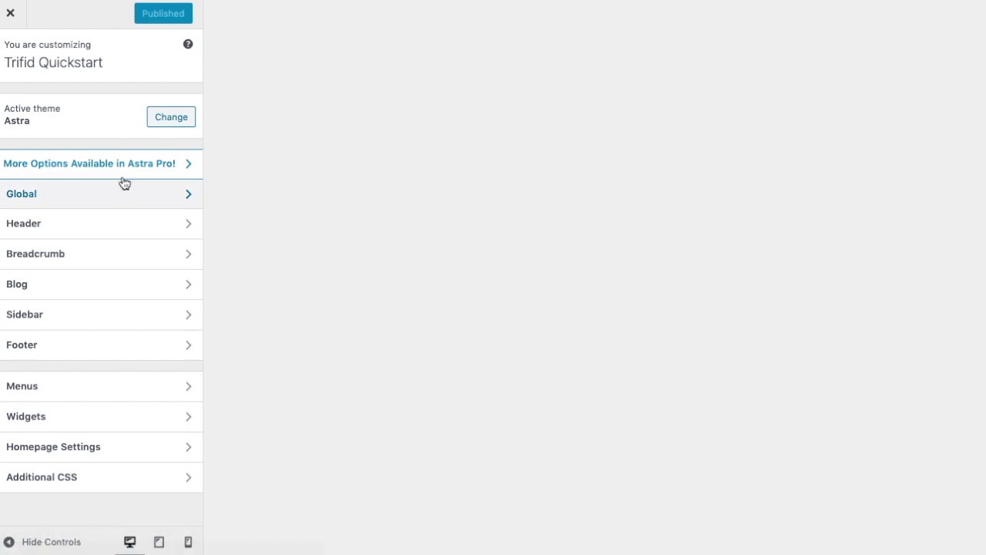
click(85, 229)
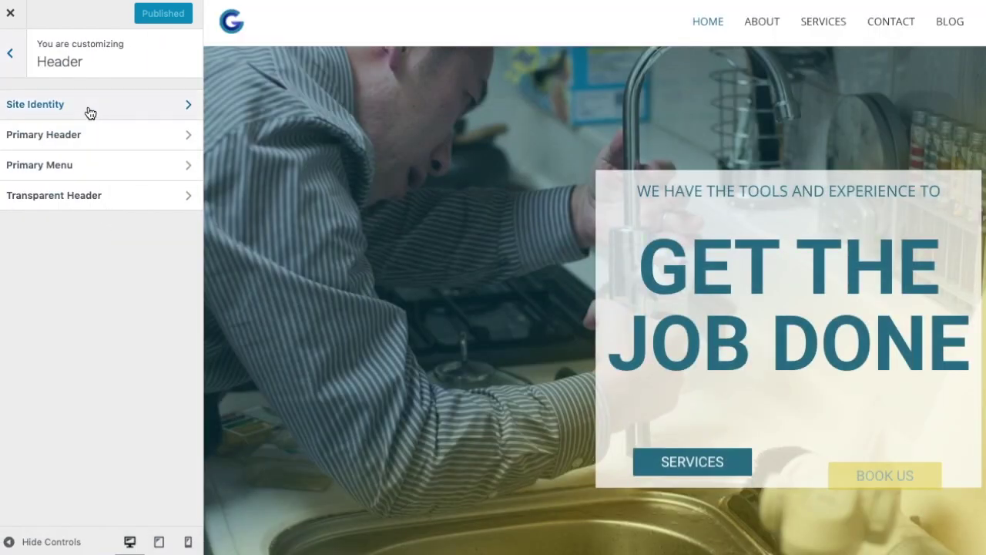
click(90, 106)
click(96, 379)
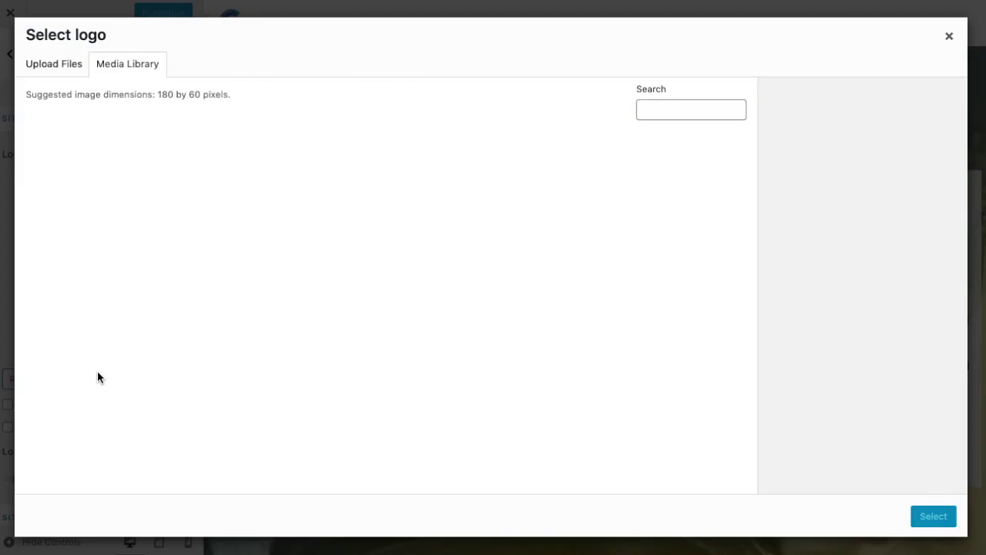
click(77, 194)
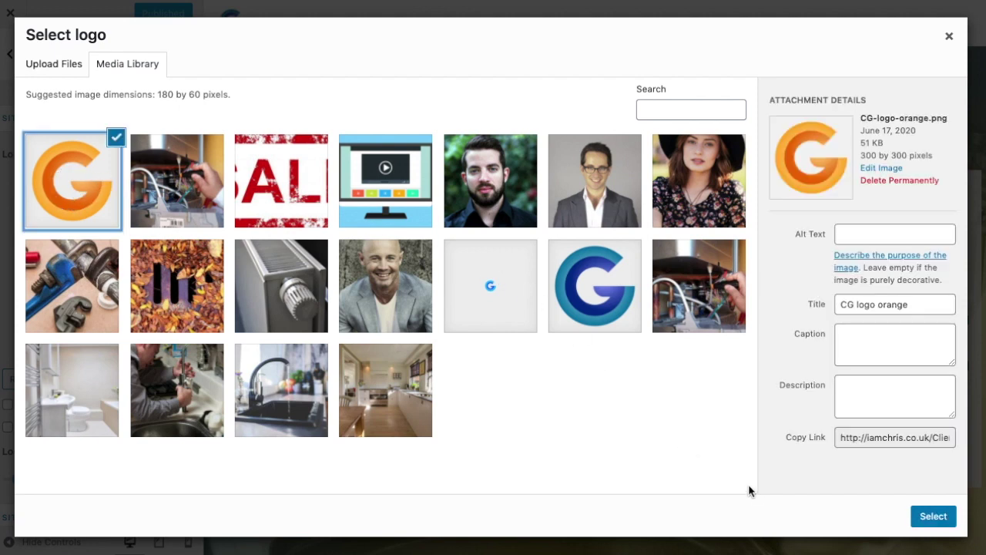
click(929, 517)
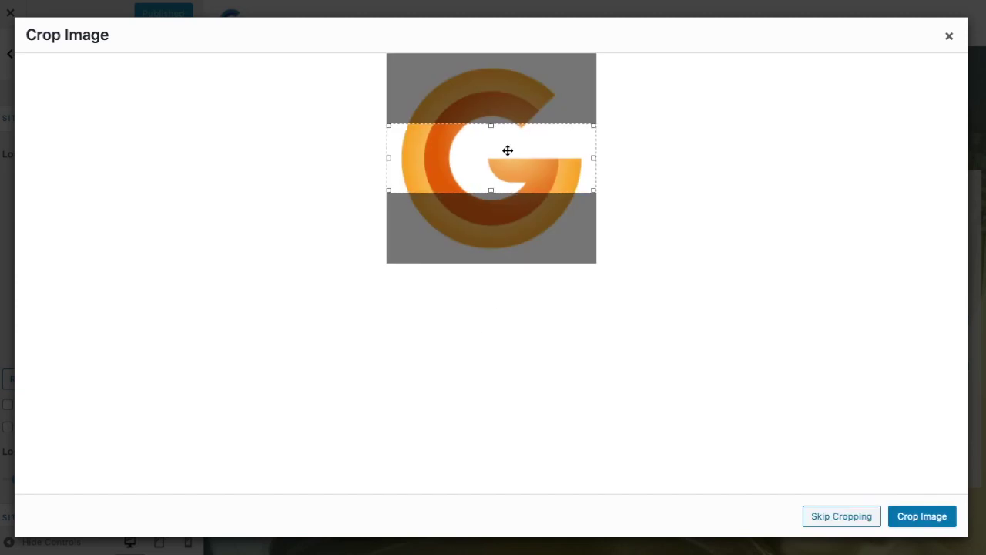
click(824, 513)
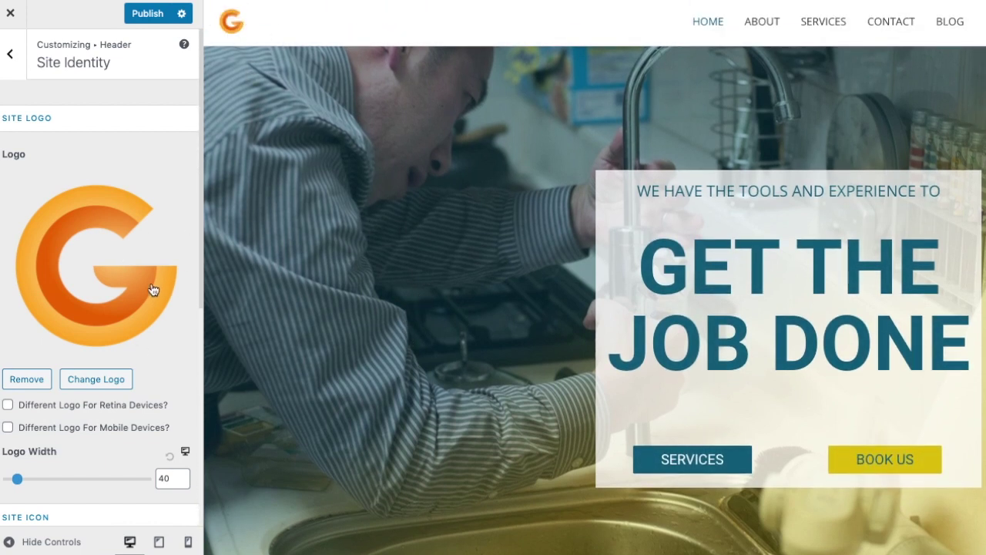
Step: Enable display of the site title in the header and change the title to "PB Plumbing"
scroll(153, 287, down, 3)
scroll(141, 297, down, 5)
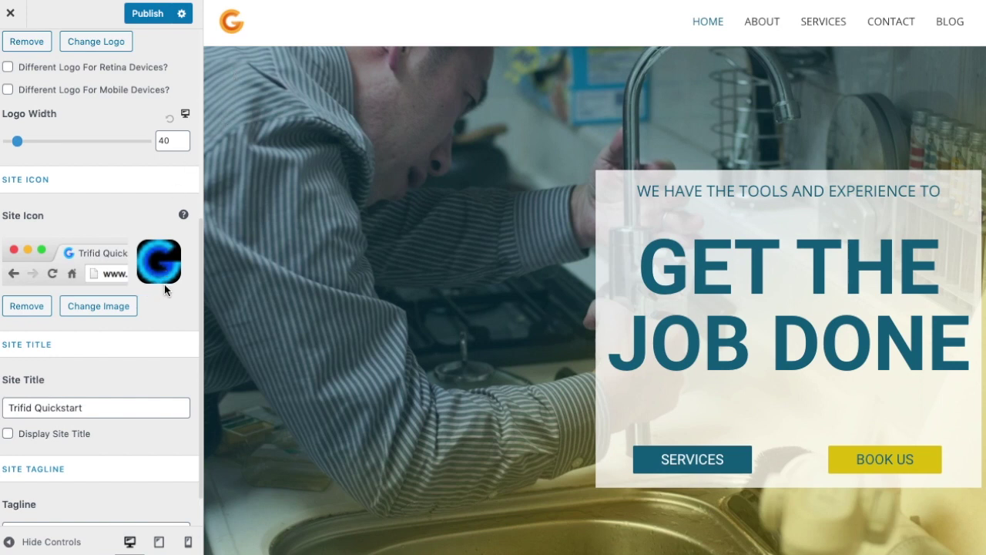
scroll(90, 339, down, 1)
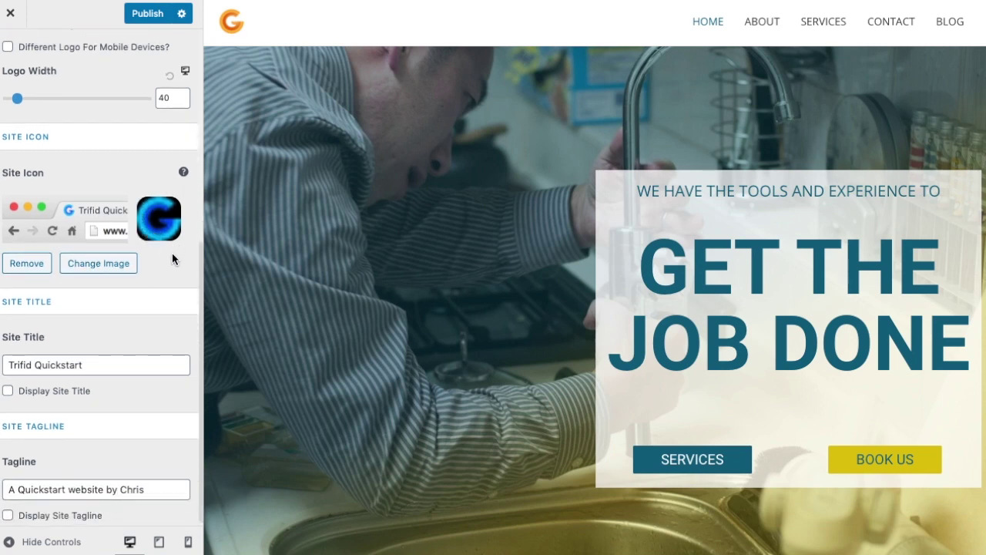
scroll(164, 265, down, 1)
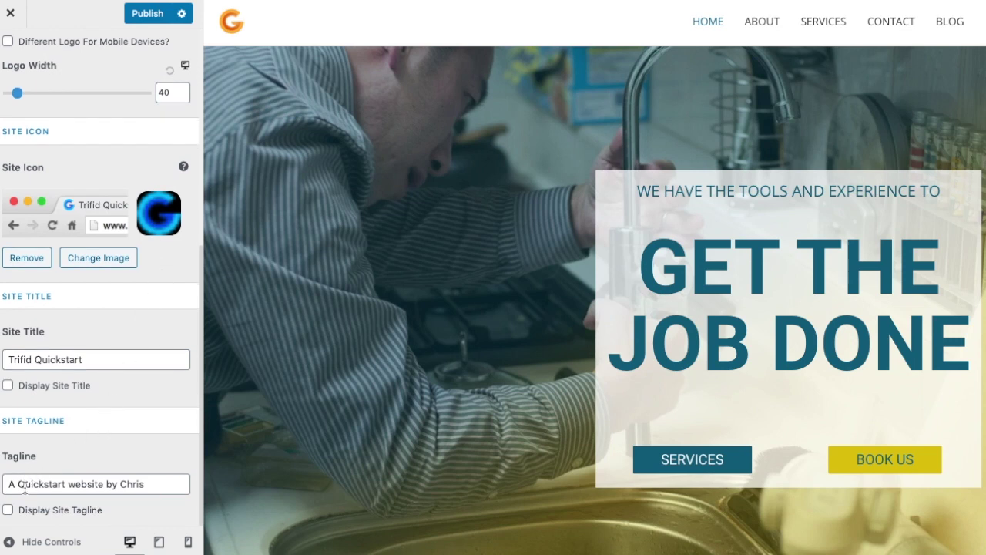
click(8, 386)
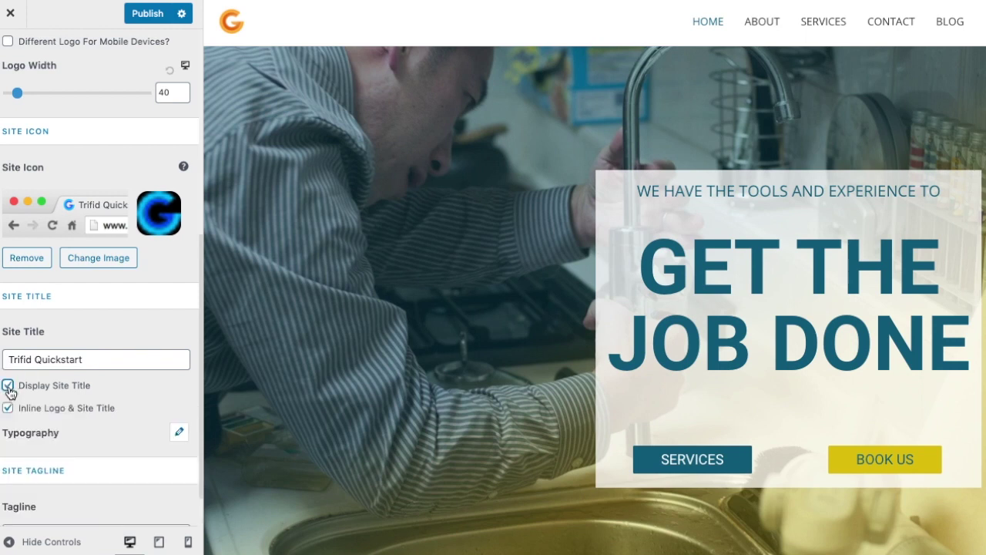
drag(84, 359, 117, 317)
text(PB Plumbing)
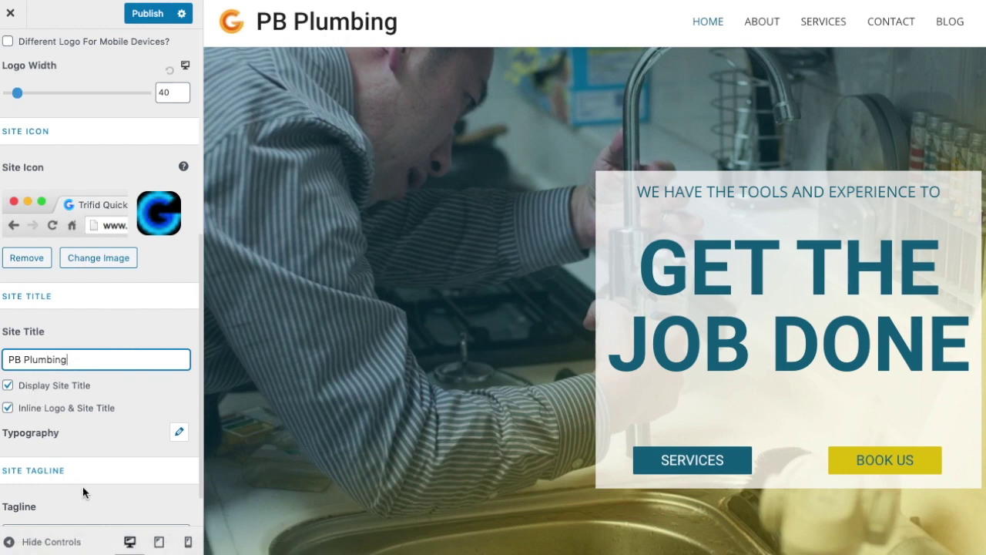
Step: Enable display of the site tagline and change its text to "All your plumbing needs sorted"
scroll(93, 447, down, 1)
drag(150, 484, 3, 481)
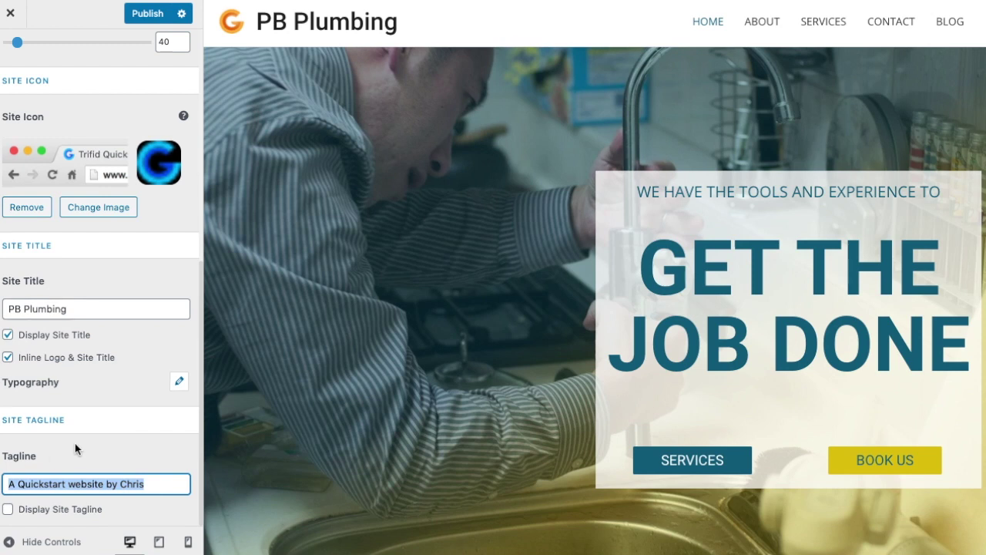
click(8, 509)
scroll(81, 397, down, 1)
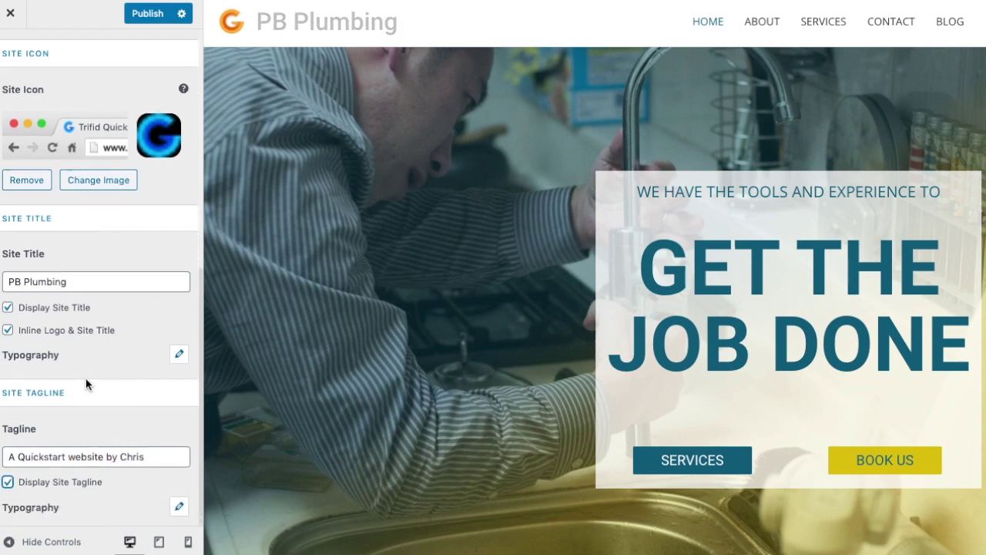
click(10, 456)
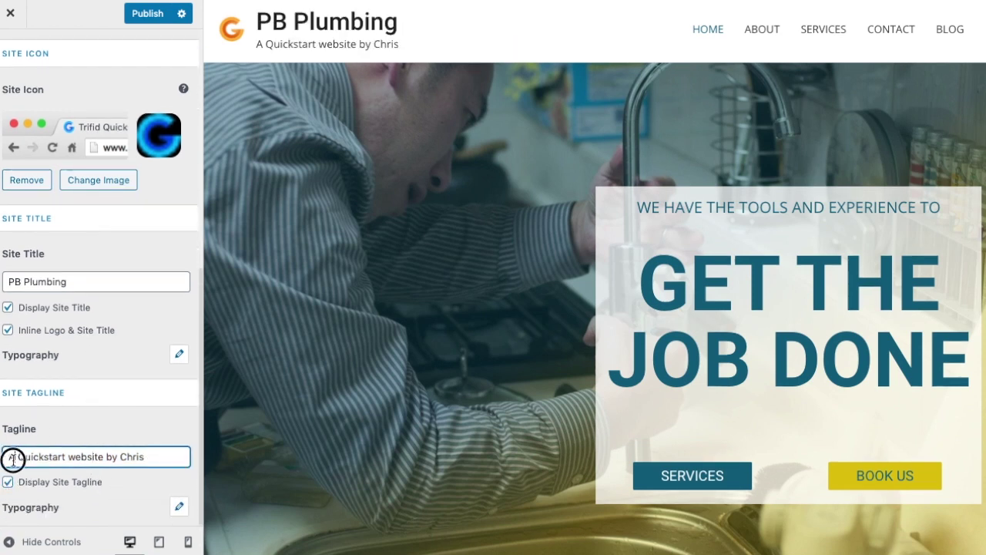
drag(159, 456, 62, 402)
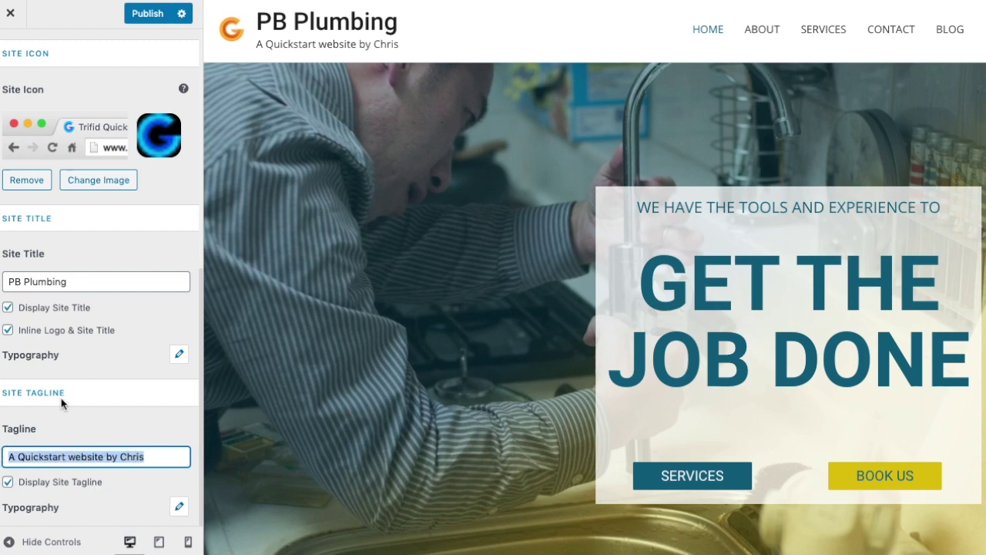
text(All y)
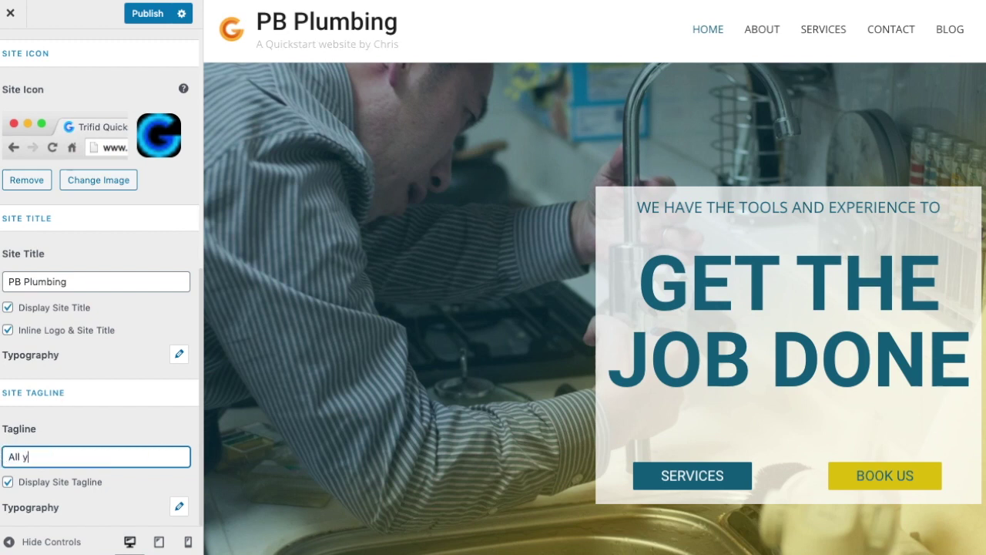
text(our plumb)
key(BackSpace)
text(mbing needs sorted)
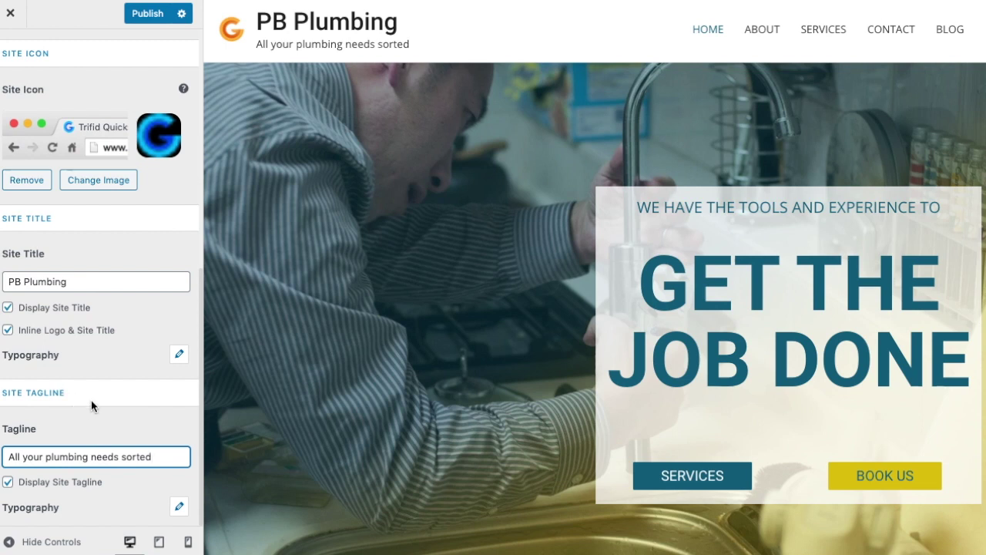
Step: Set the width of the header logo to 50 in the Site Identity settings
scroll(100, 394, up, 1)
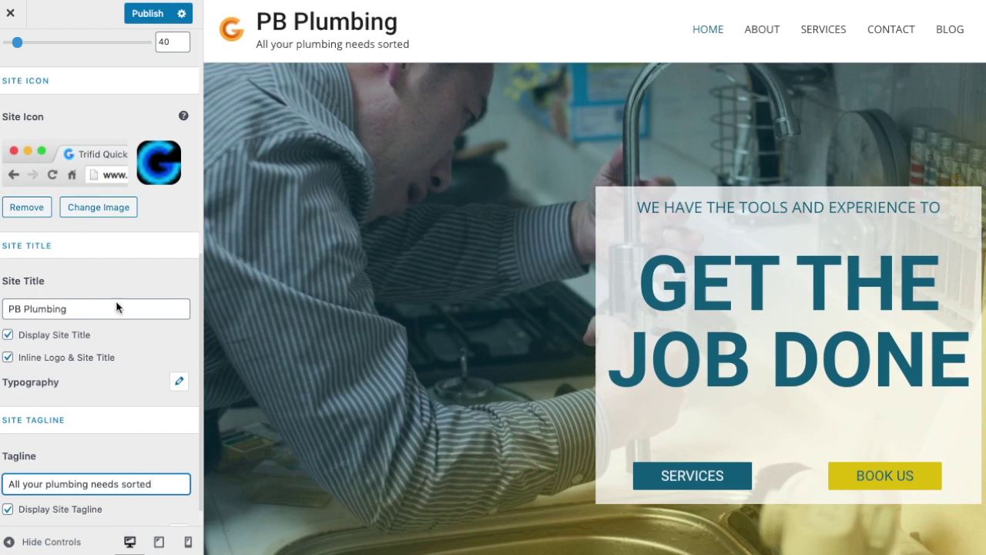
scroll(77, 200, up, 3)
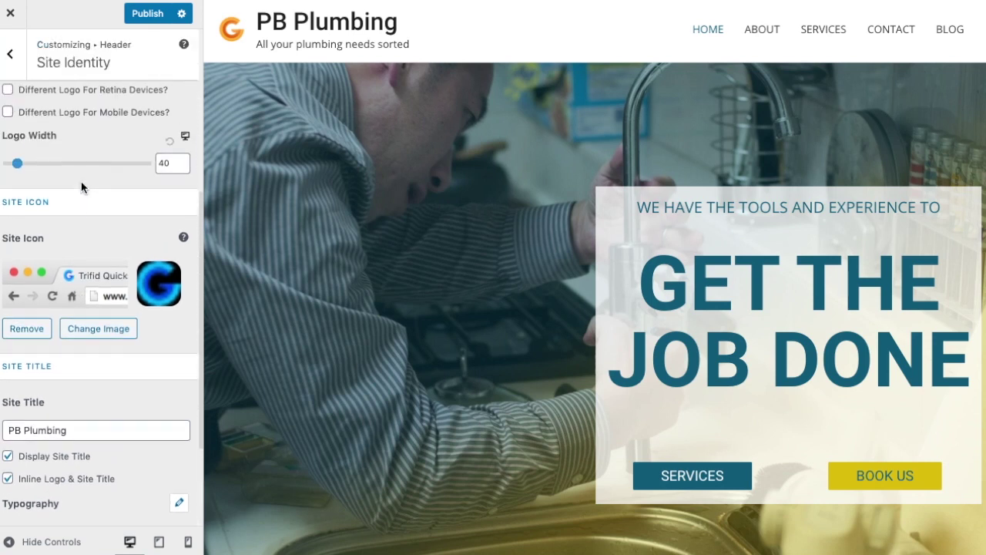
click(22, 165)
drag(22, 165, 18, 165)
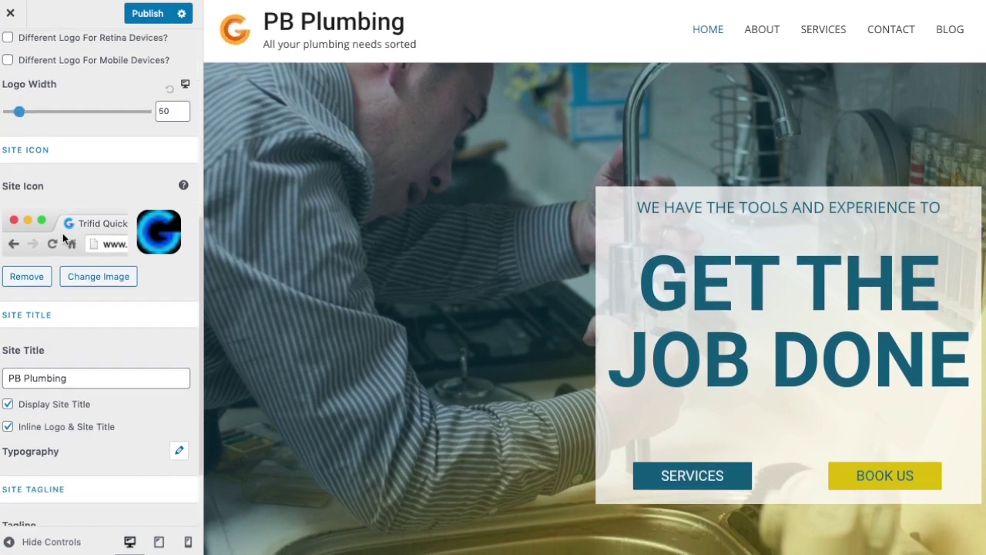
Step: Turn off display of both the site title and the site tagline so the header shows only the logo
scroll(38, 277, down, 4)
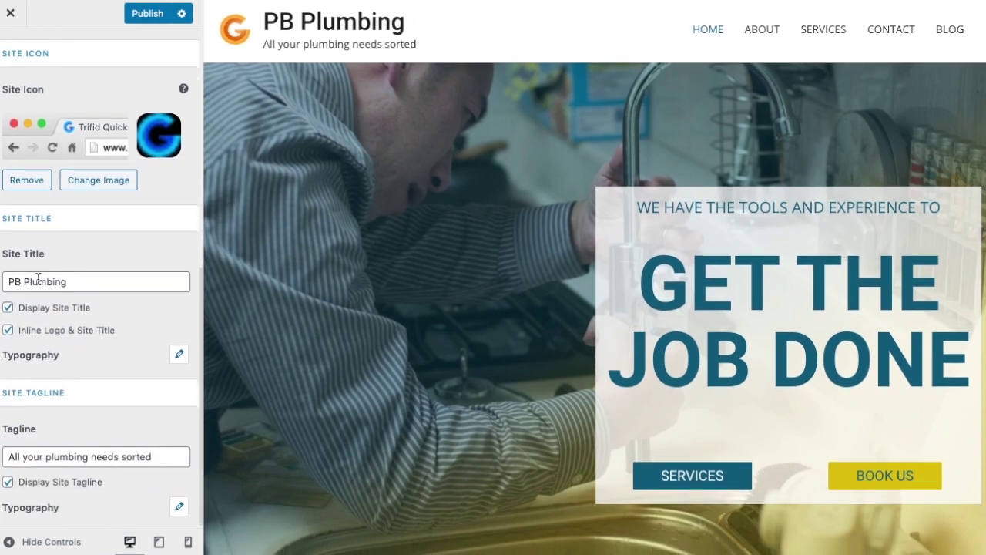
click(9, 309)
scroll(93, 324, down, 1)
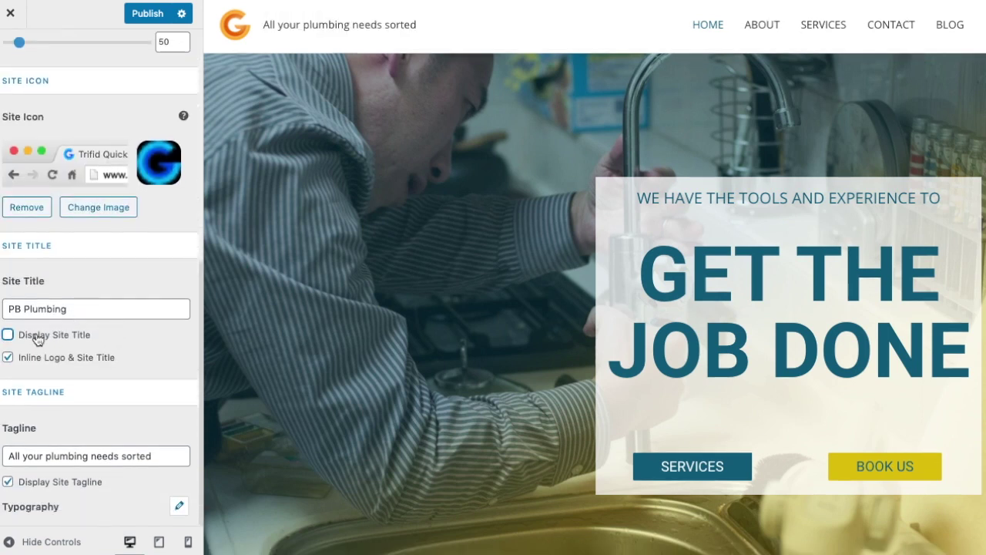
click(9, 483)
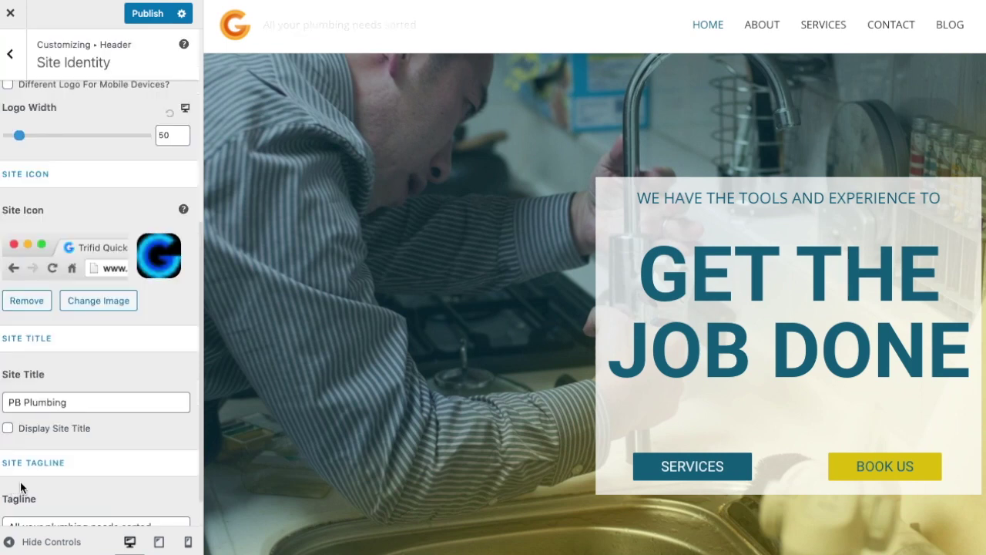
scroll(82, 440, down, 1)
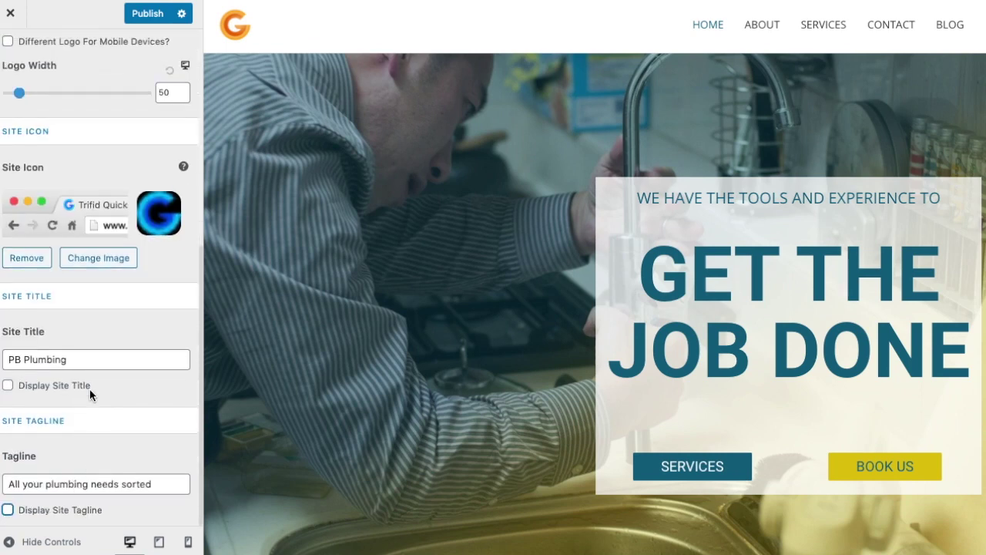
Step: Publish the header changes and return from Site Identity to the main customizer settings
scroll(87, 376, up, 5)
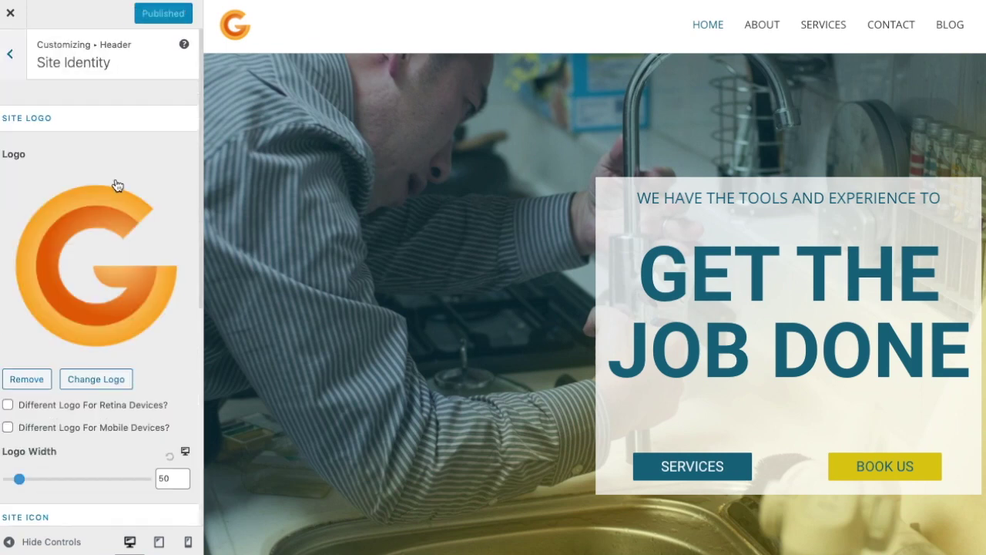
click(12, 61)
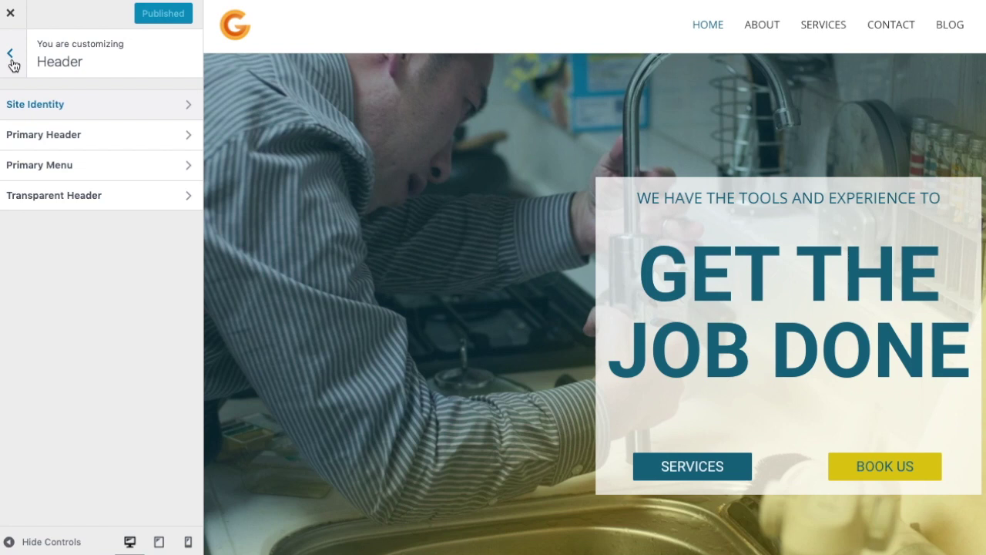
click(11, 55)
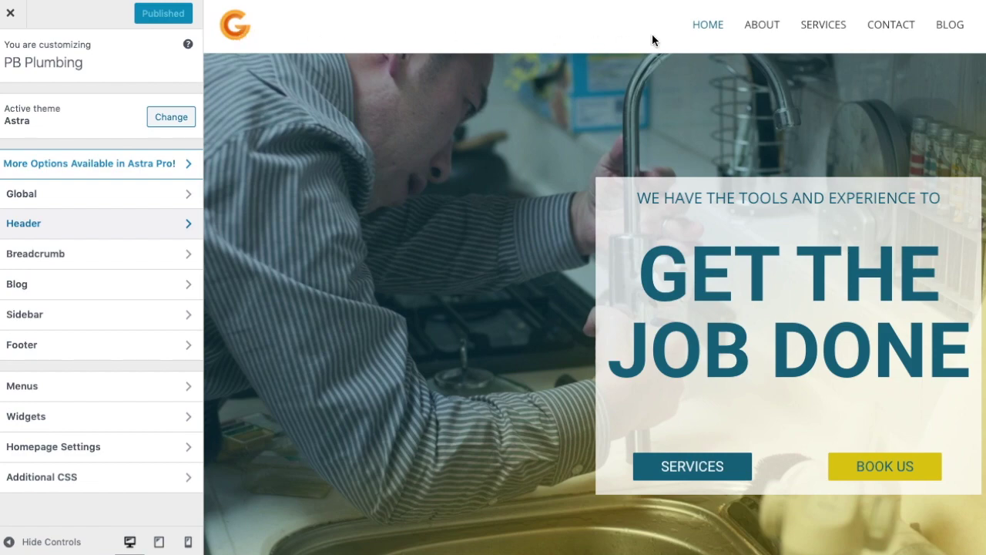
Step: Open the Blog link from the footer's Helpful Links in a new browser tab
scroll(531, 164, down, 7)
scroll(529, 165, down, 15)
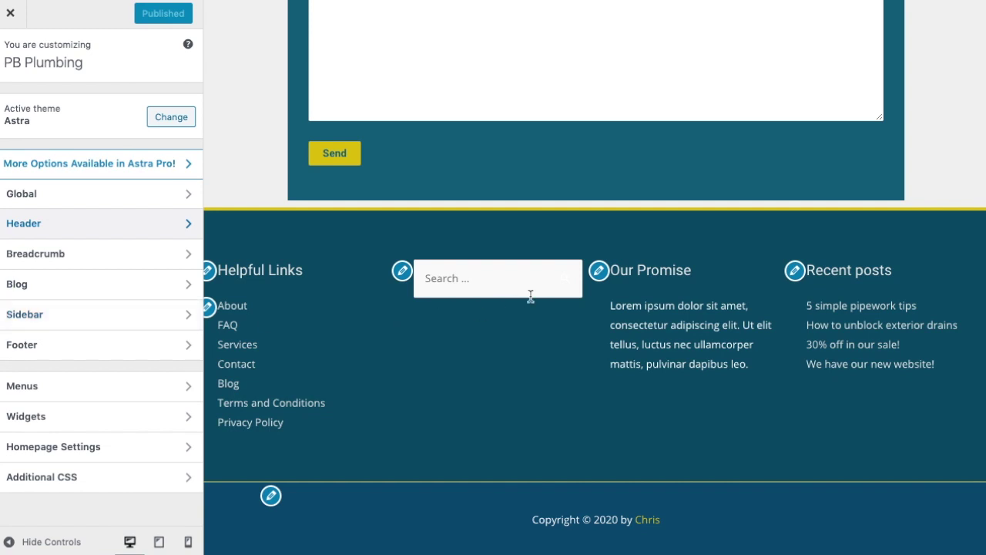
right_click(229, 385)
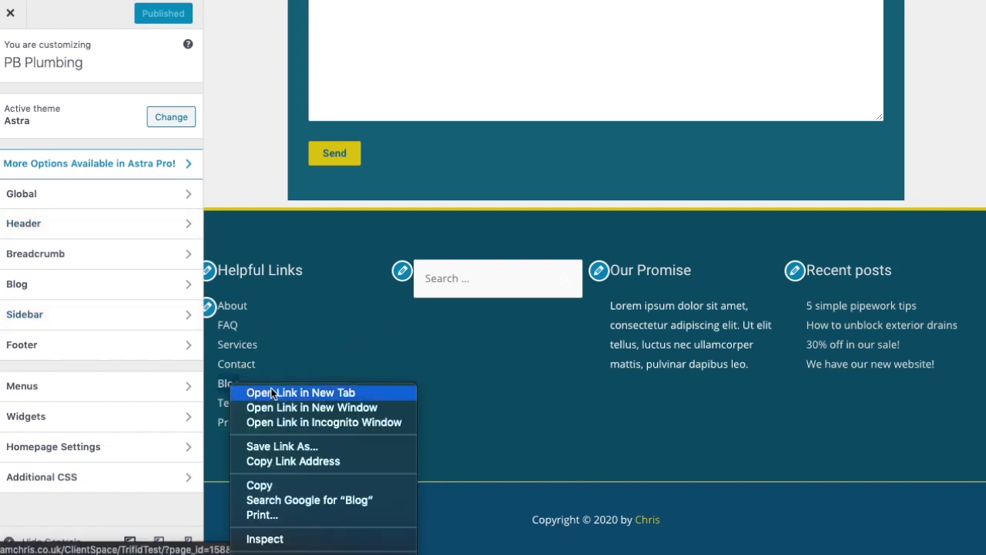
key(Escape)
key(Return)
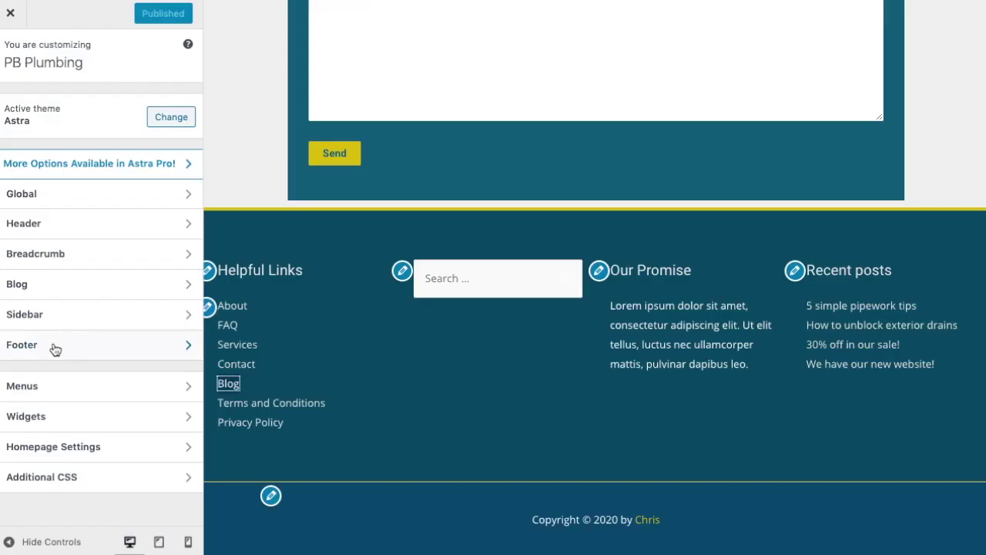
click(84, 314)
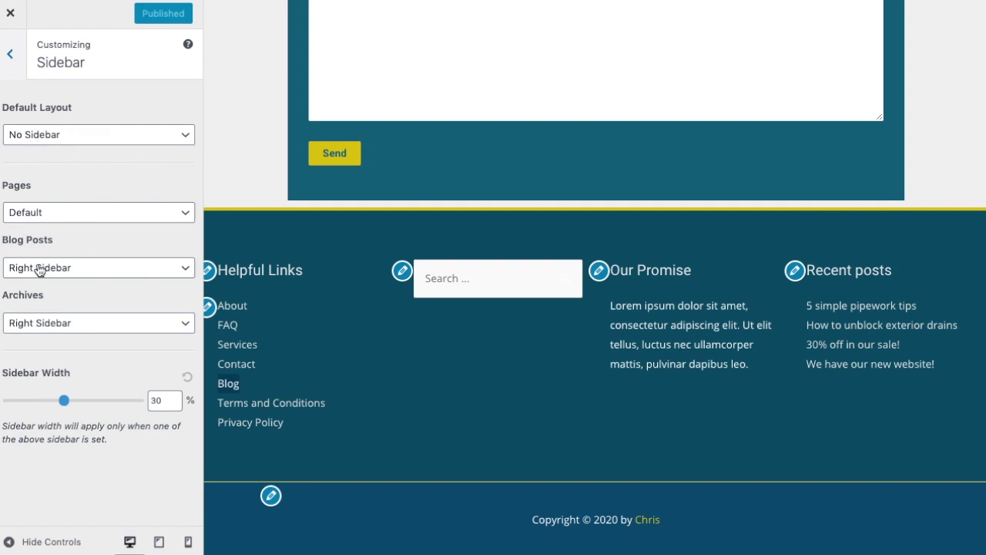
click(87, 276)
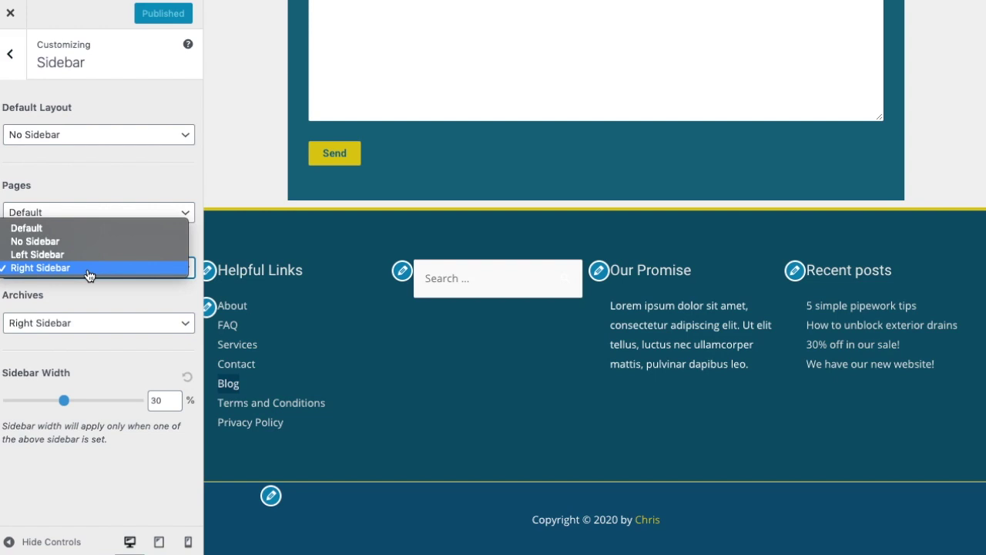
click(82, 228)
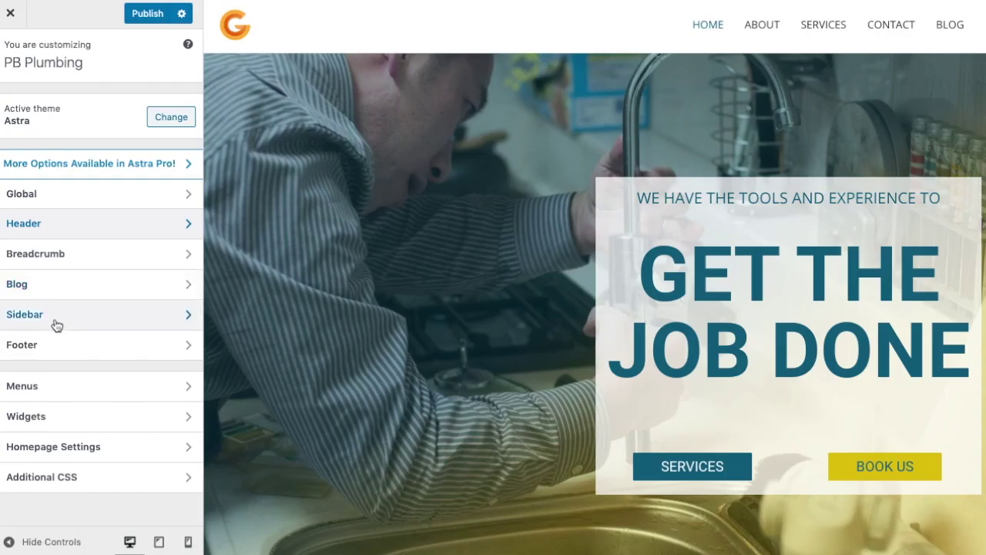
Step: Publish Left Sidebar as the layout for both Blog Posts and Archives, and reload the blog page to check it
click(60, 324)
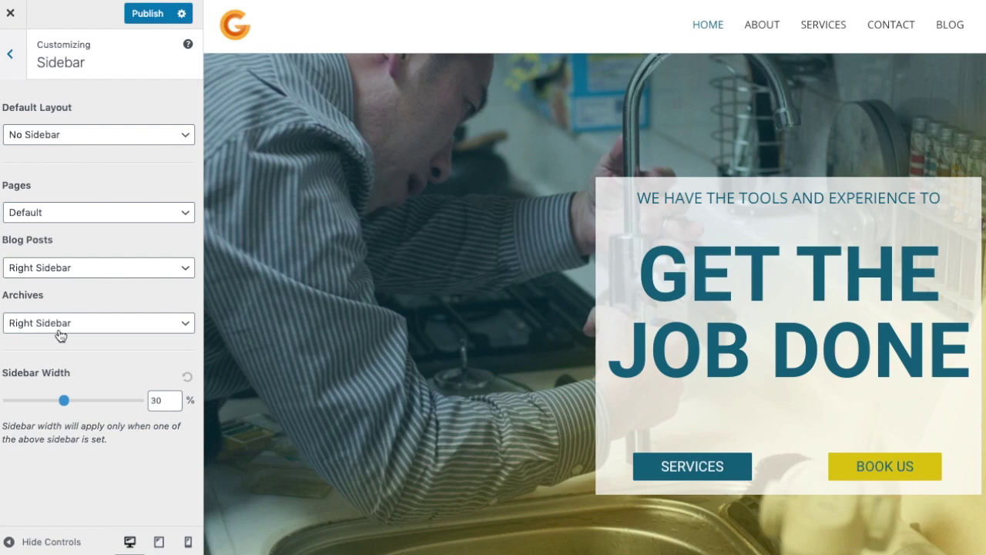
click(86, 270)
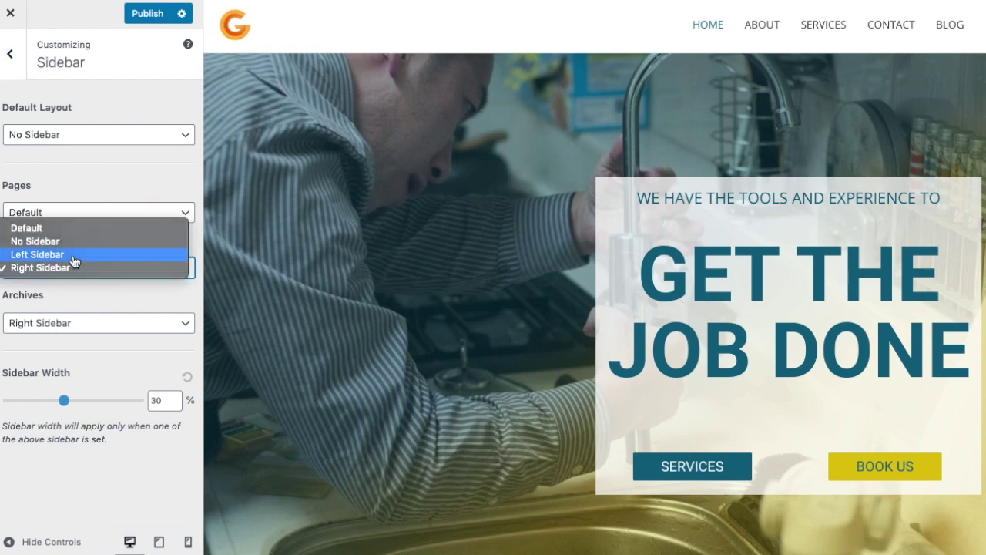
click(74, 255)
click(74, 321)
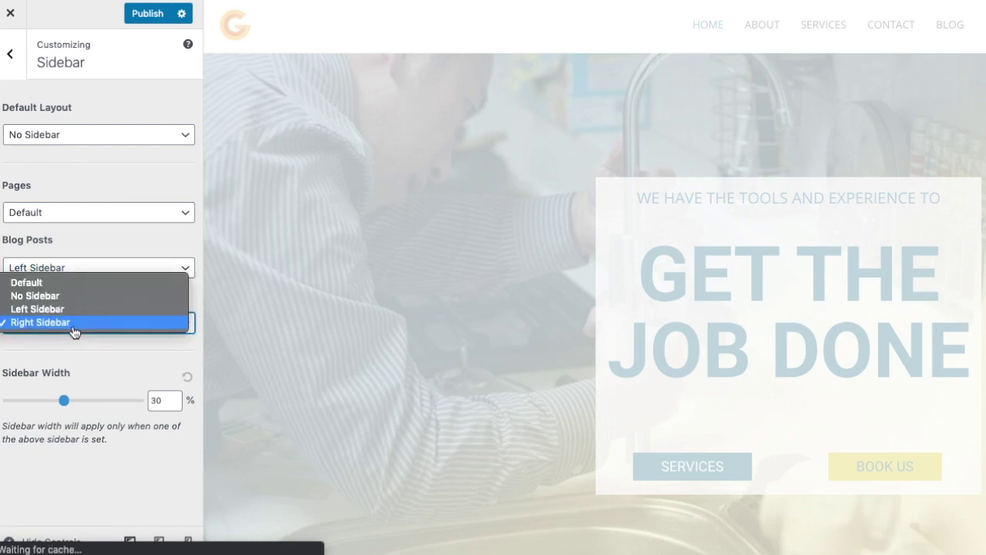
click(75, 309)
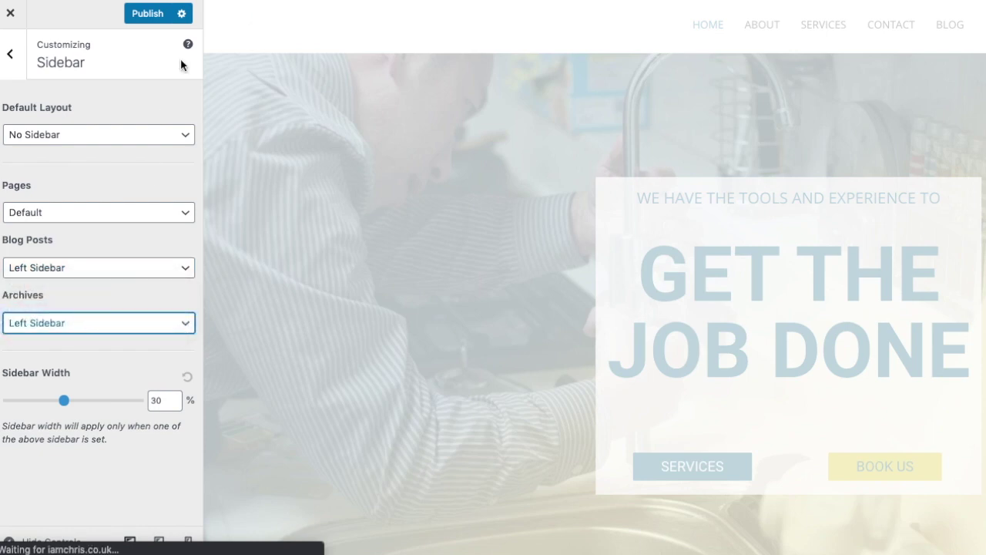
click(145, 15)
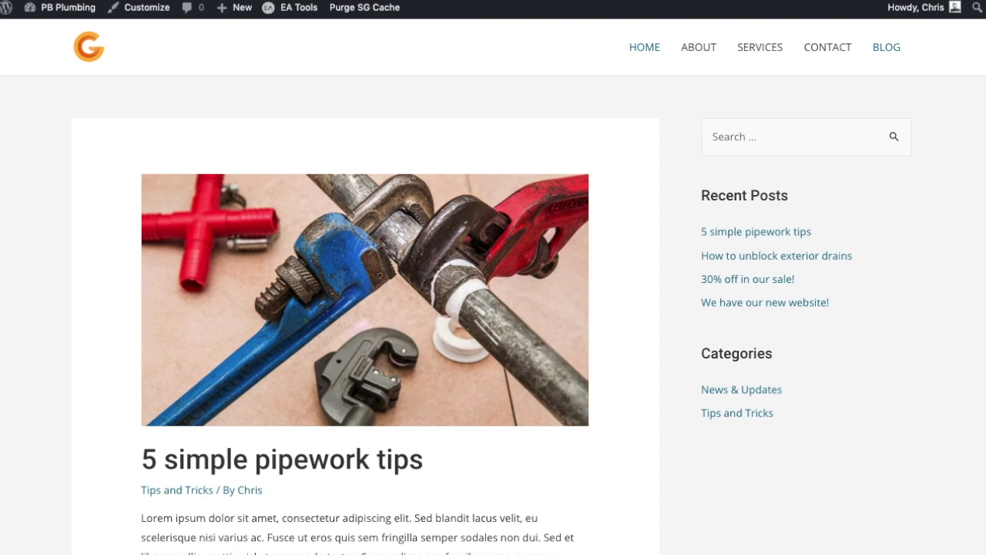
key(super+r)
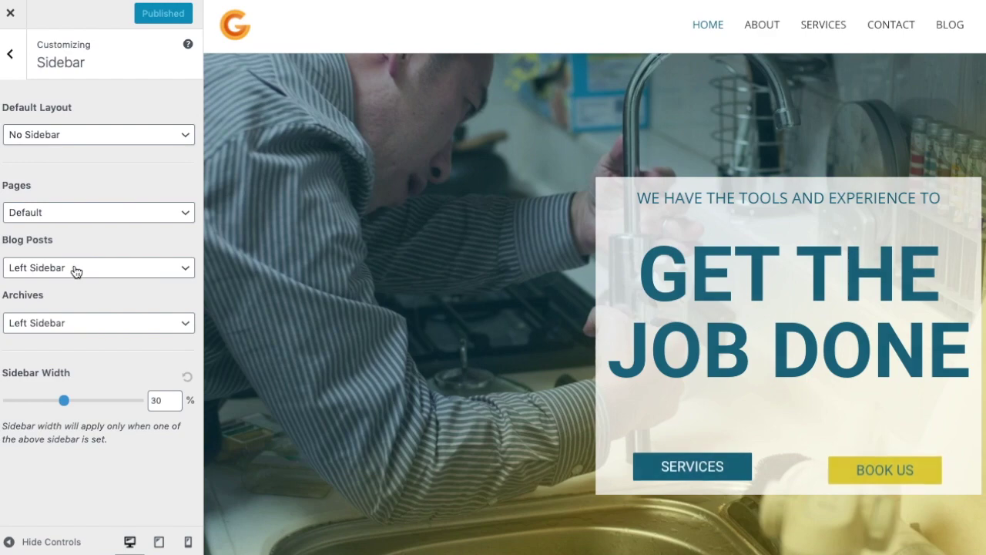
Step: Set the sidebar layout of both Blog Posts and Archives to Right Sidebar and publish the change
click(73, 270)
click(71, 281)
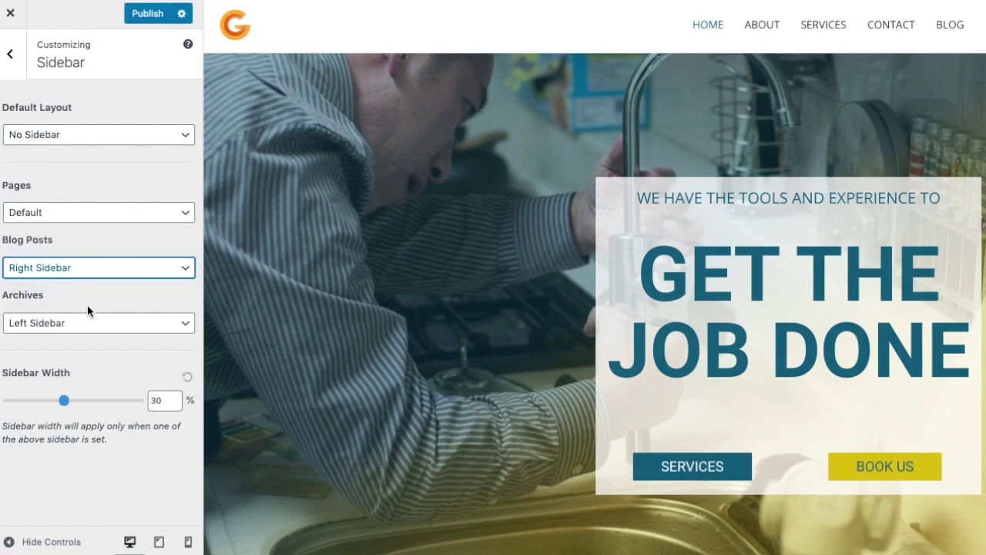
click(70, 330)
click(65, 335)
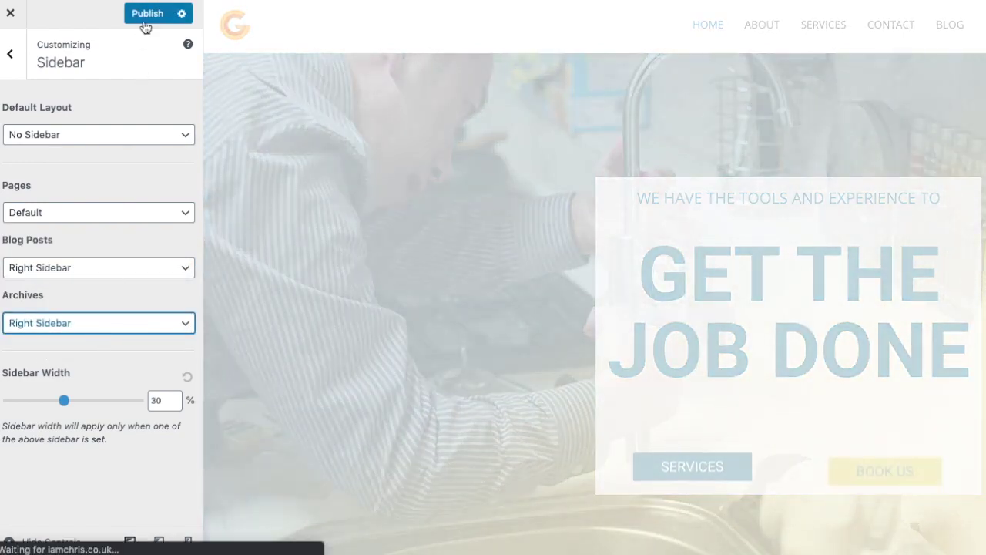
click(144, 24)
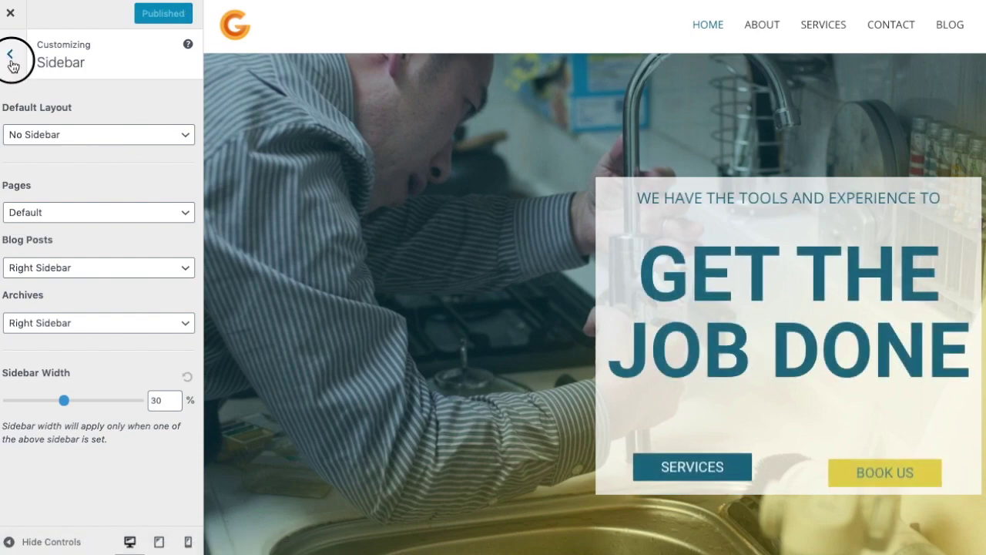
Step: Examine the Footer Widgets and Footer Bar settings against the footer in the site preview
click(12, 55)
click(63, 346)
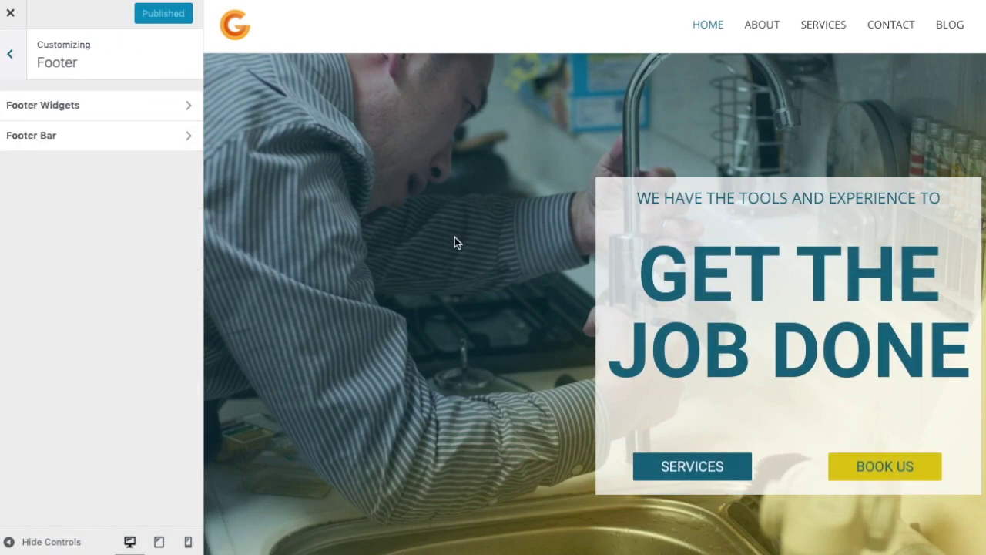
scroll(378, 258, down, 15)
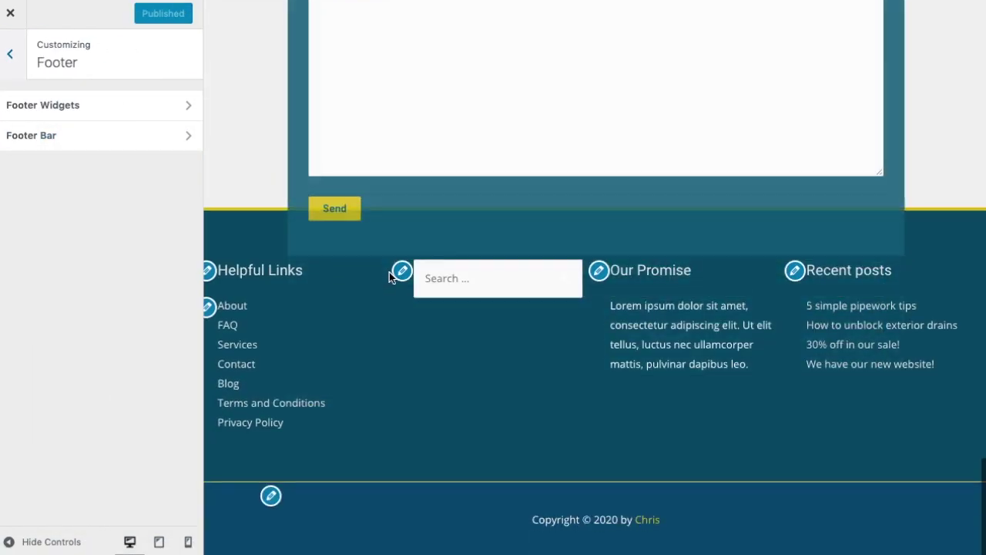
click(110, 114)
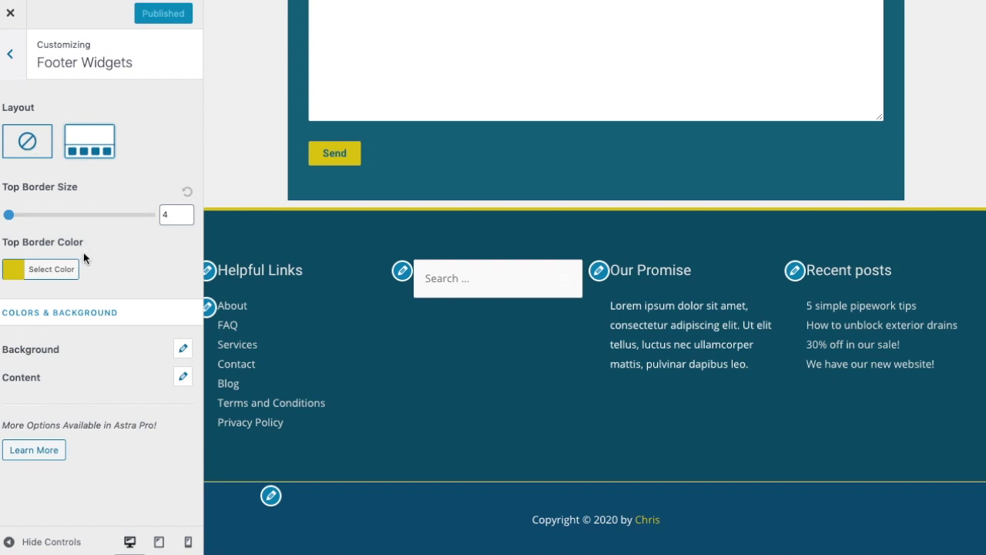
click(11, 69)
click(63, 137)
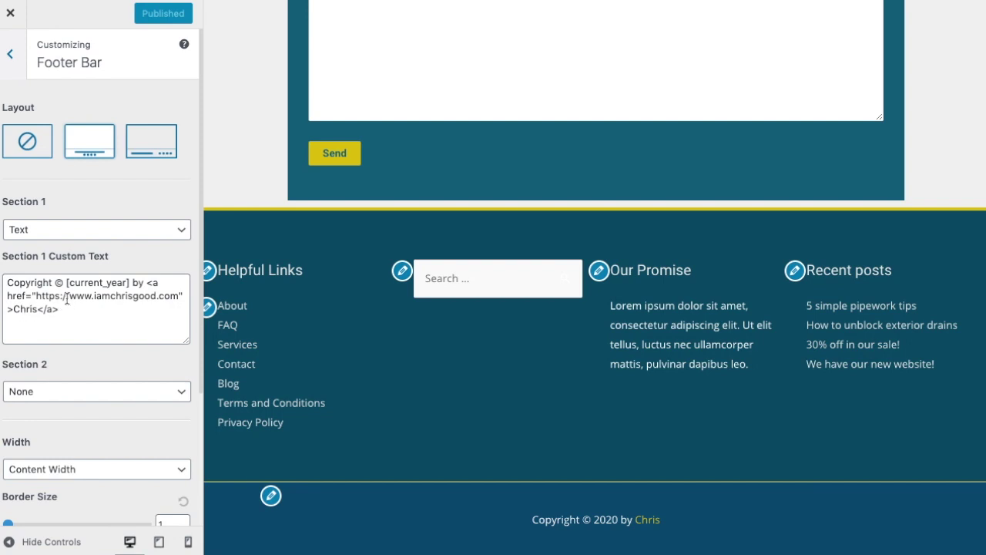
click(11, 54)
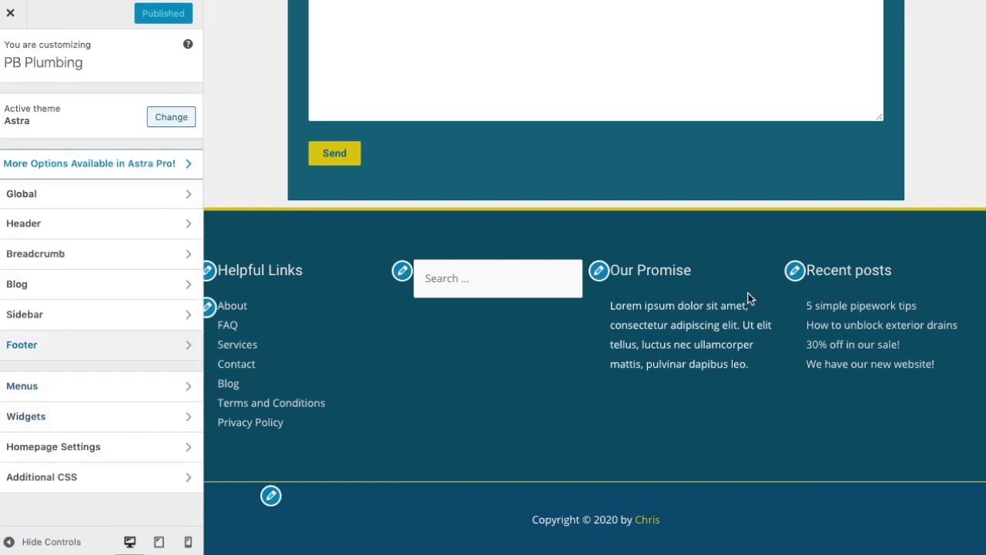
Step: Examine the widgets in Footer Widget Areas 1, 2 and 3, including the Helpful Links and Our Promise widgets' settings
click(65, 416)
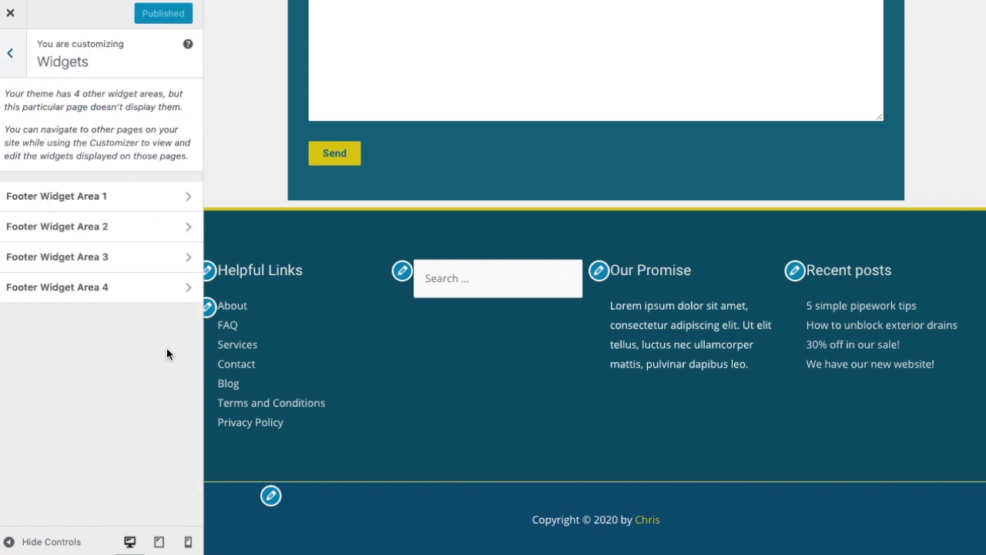
click(121, 199)
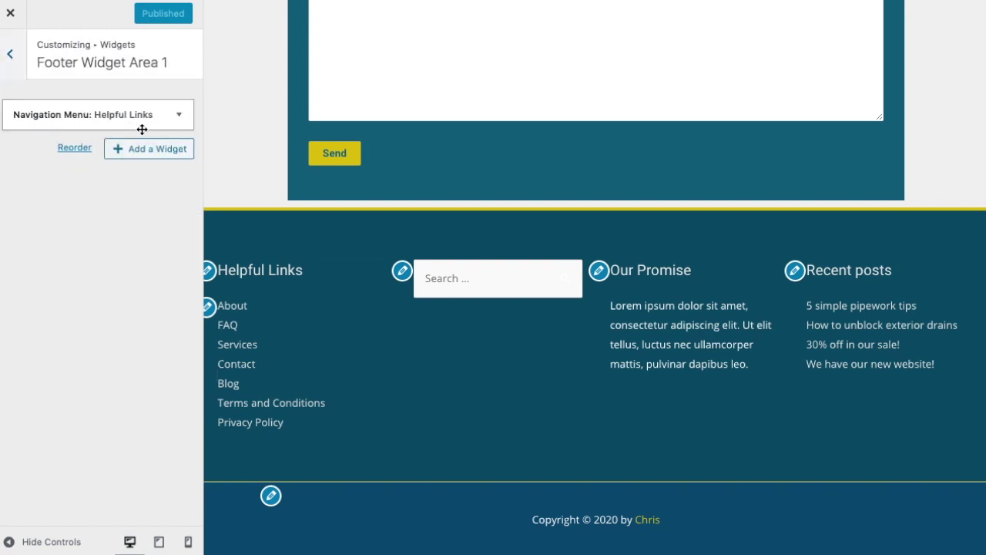
click(180, 117)
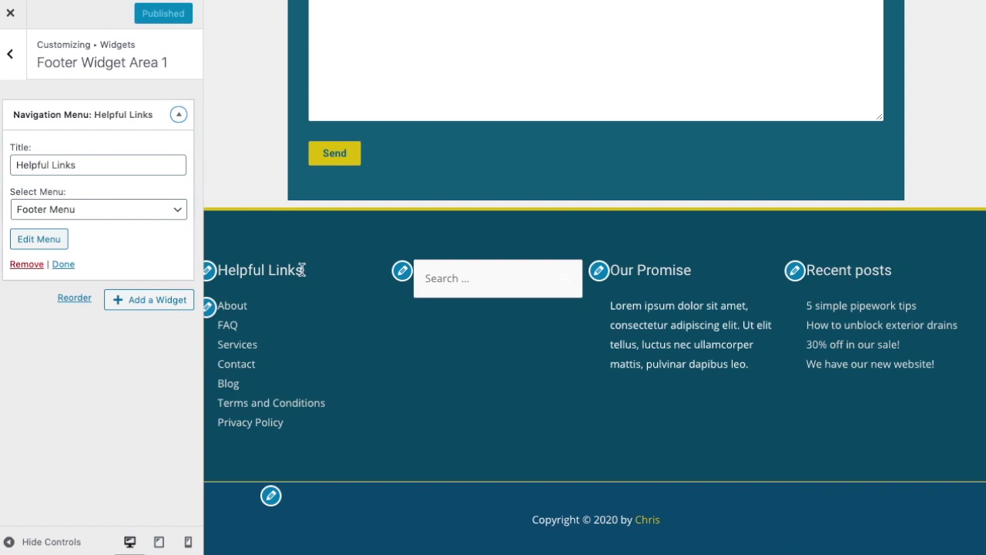
click(10, 65)
click(126, 234)
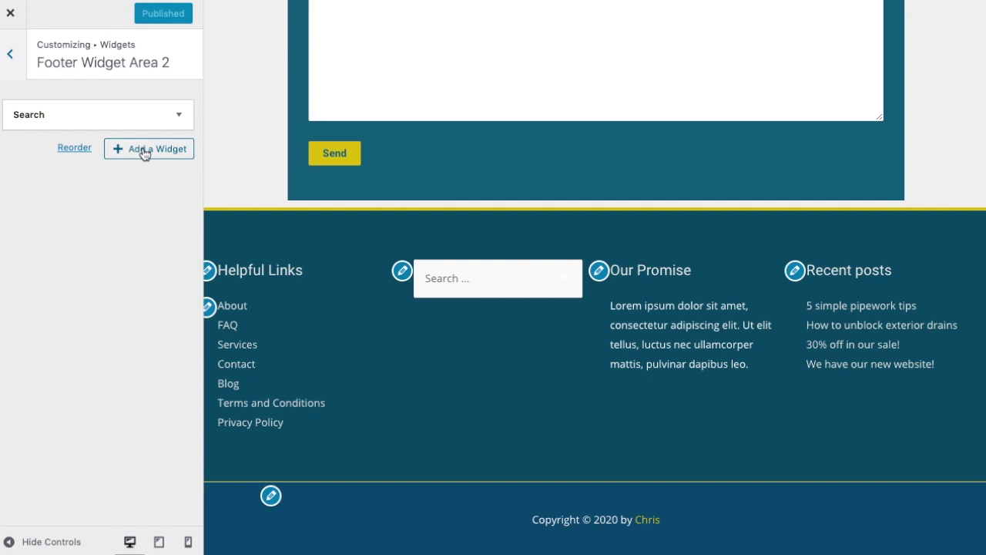
click(11, 52)
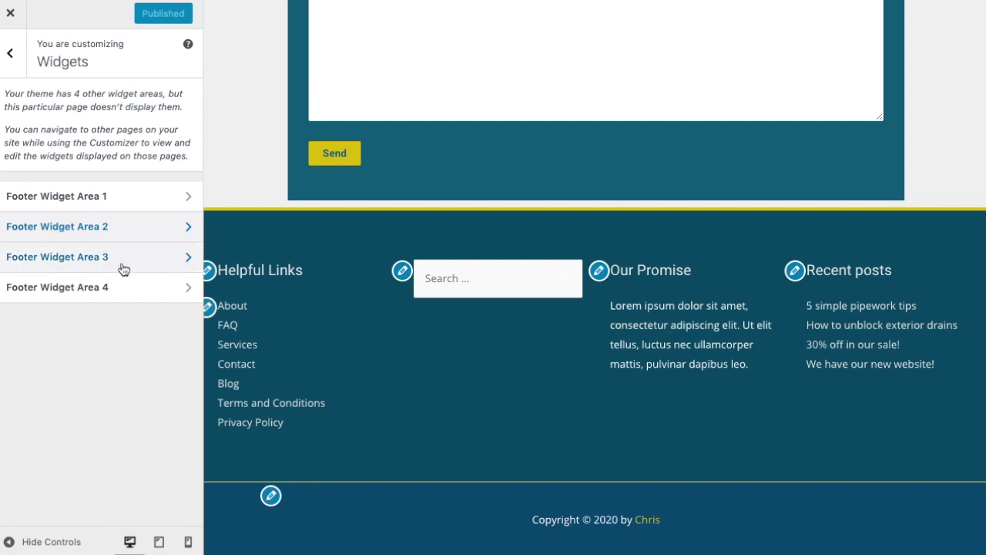
click(187, 258)
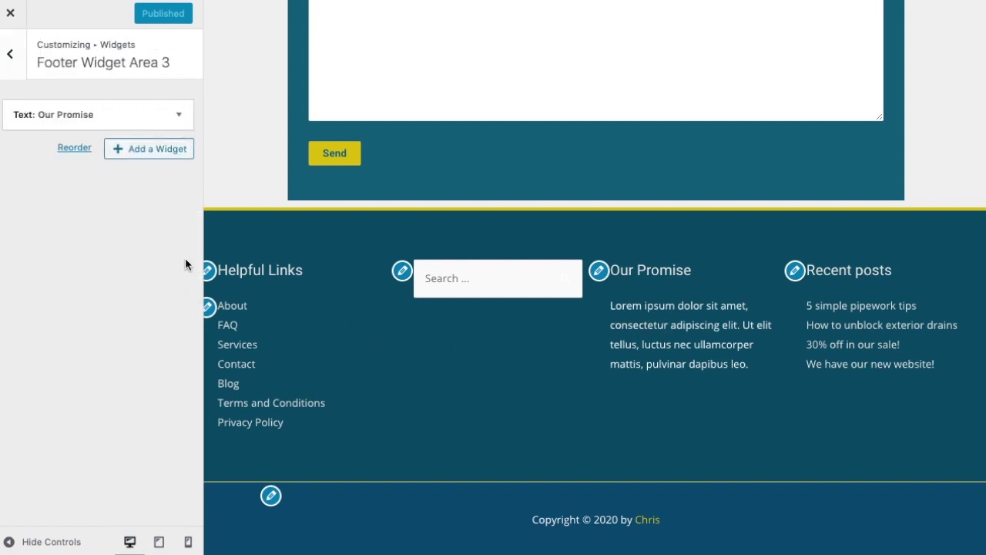
click(179, 115)
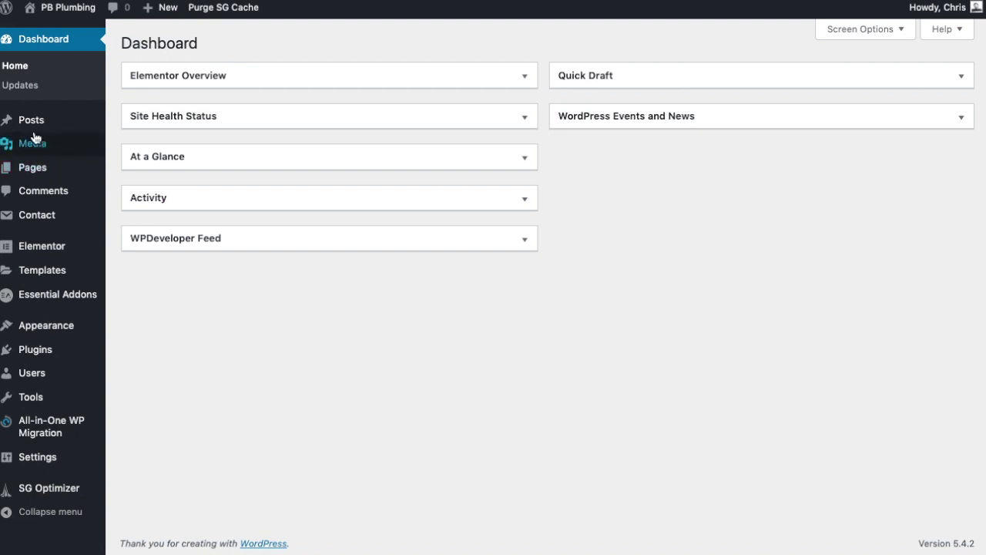
Step: Open the Media Library's file upload area and look through the Quickstart Resources -Images folder for new images
mouse_move(36, 148)
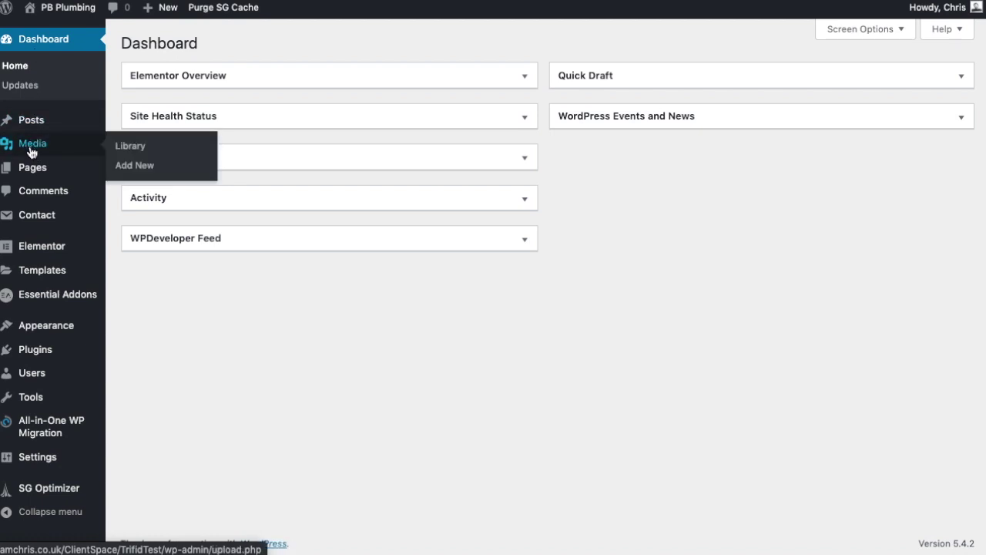
click(155, 166)
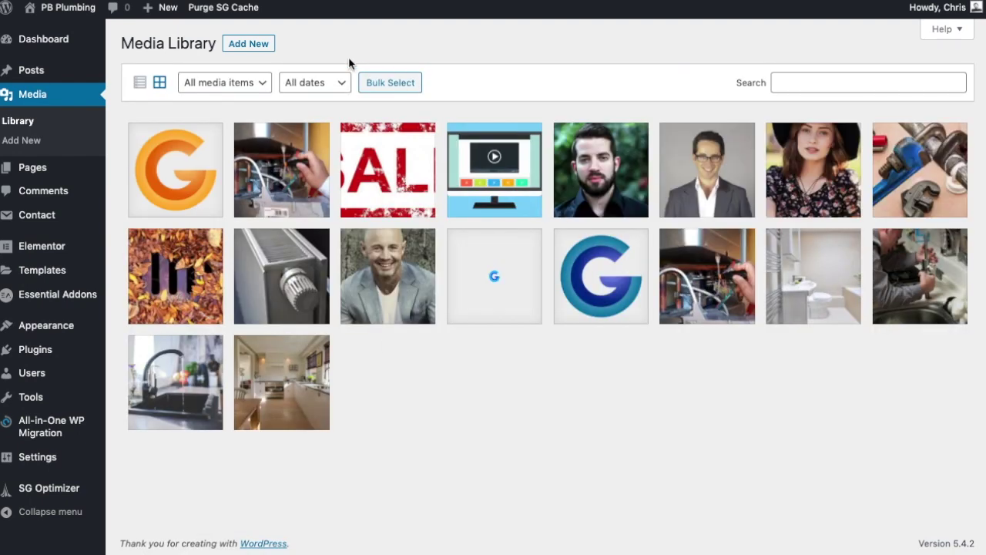
click(261, 49)
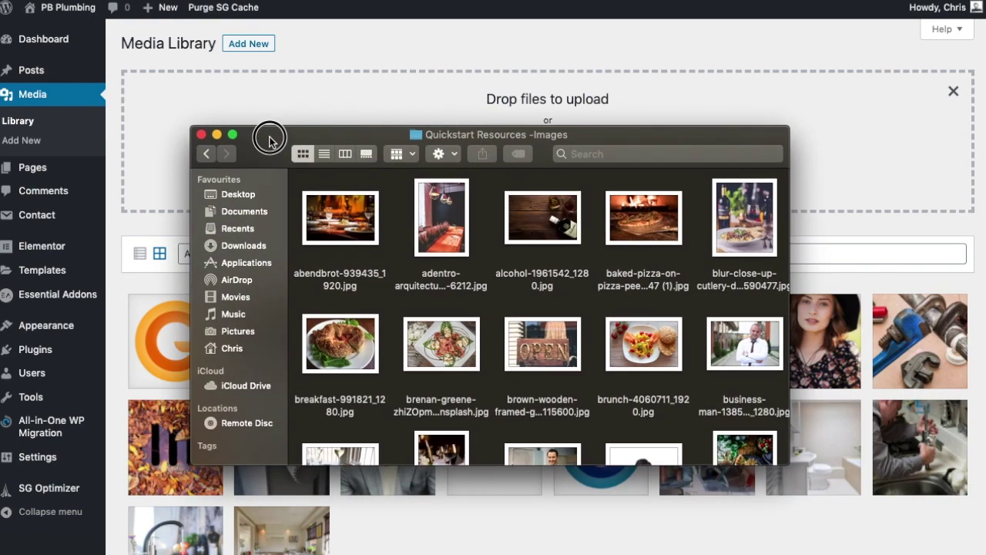
drag(264, 136, 238, 174)
scroll(524, 343, down, 10)
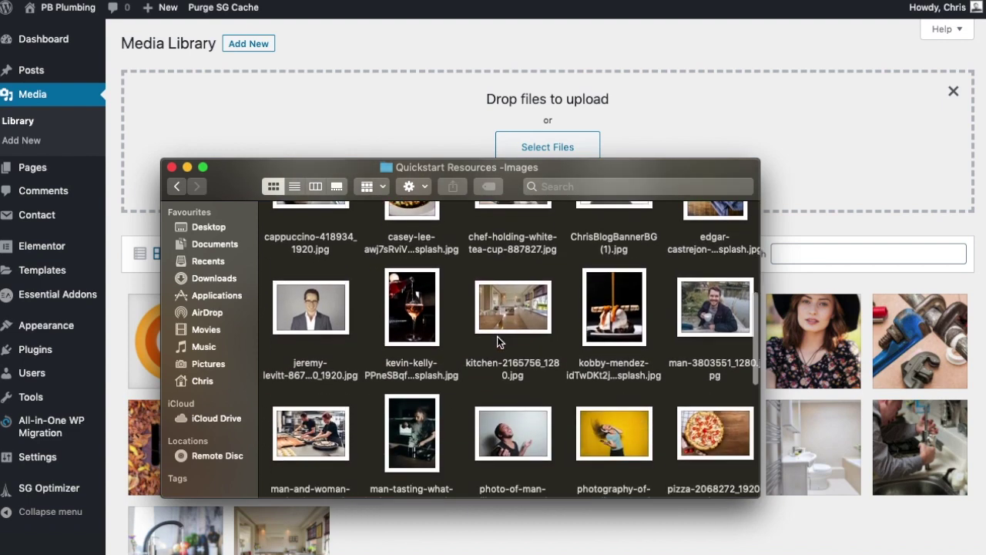
scroll(498, 342, down, 4)
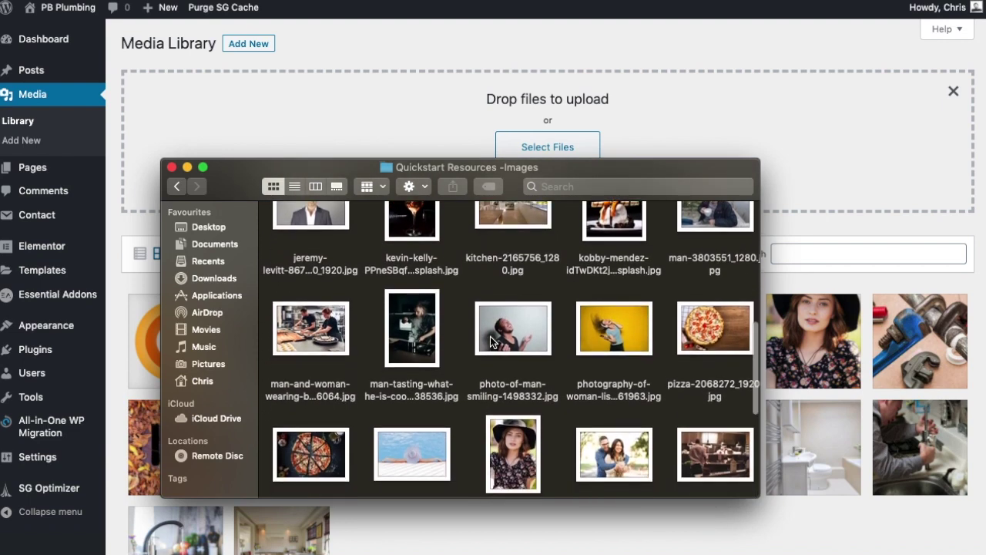
scroll(492, 340, up, 12)
scroll(493, 336, up, 2)
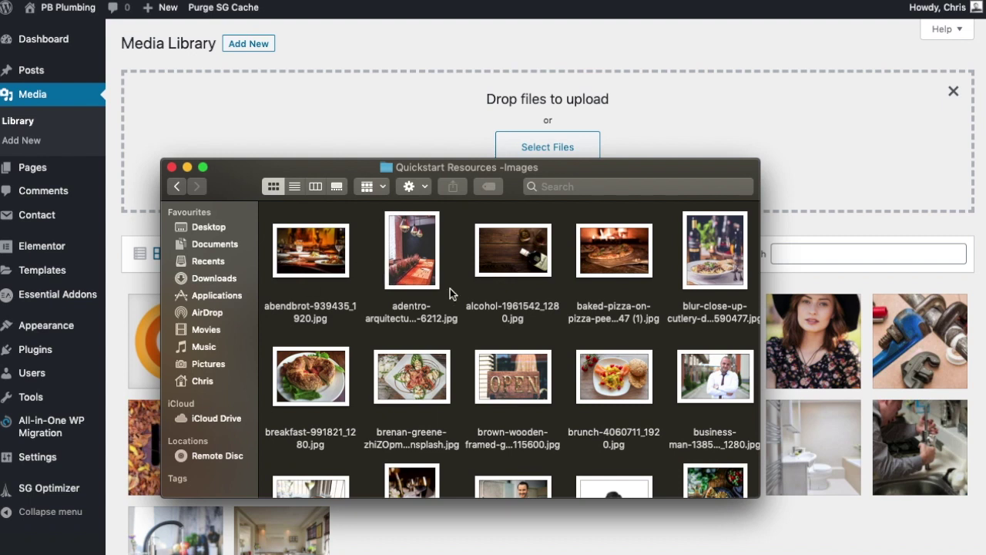
Step: Upload abendbrot-939435_1920.jpg and the adentro restaurant interior image from the Quickstart Resources -Images folder to the Media Library
drag(334, 169, 297, 142)
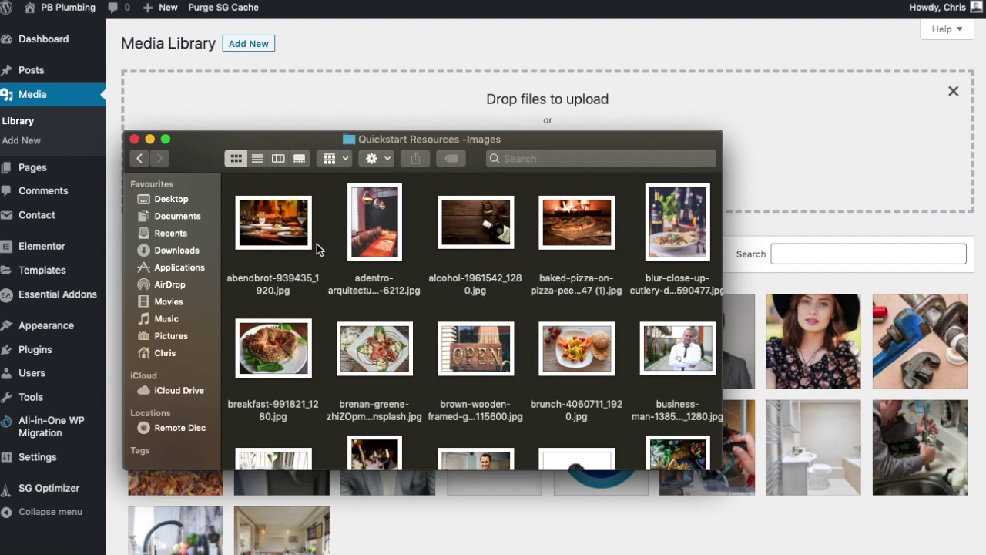
drag(285, 151, 282, 175)
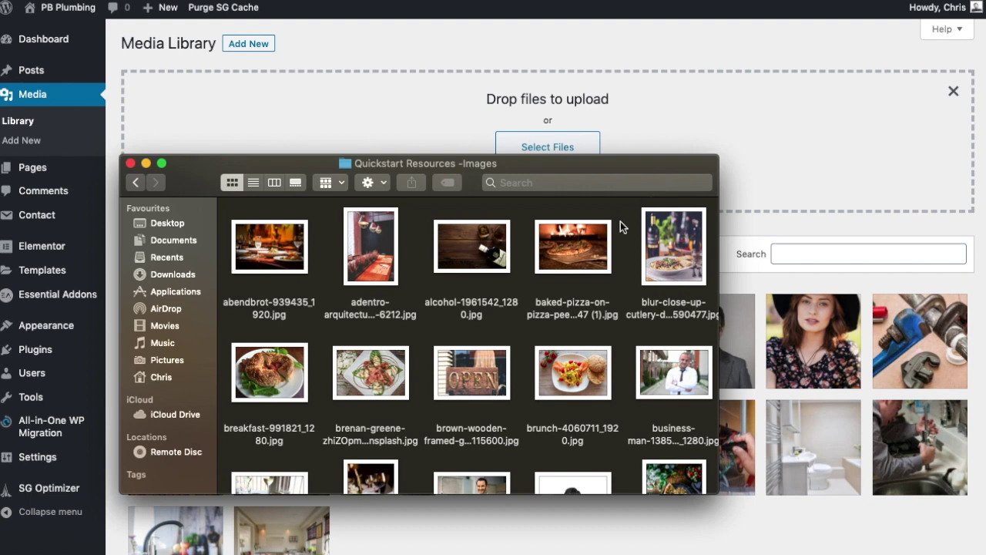
drag(498, 163, 498, 79)
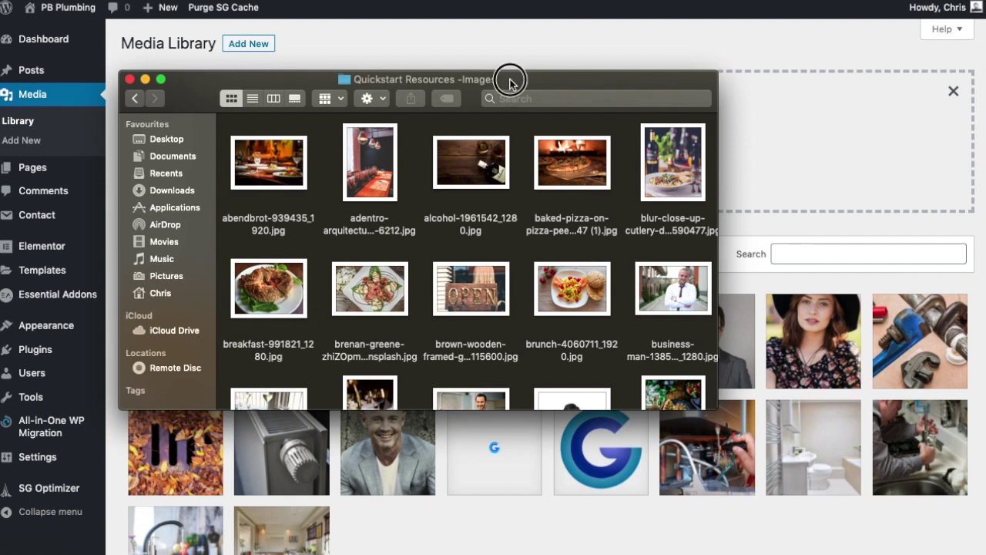
drag(511, 79, 523, 222)
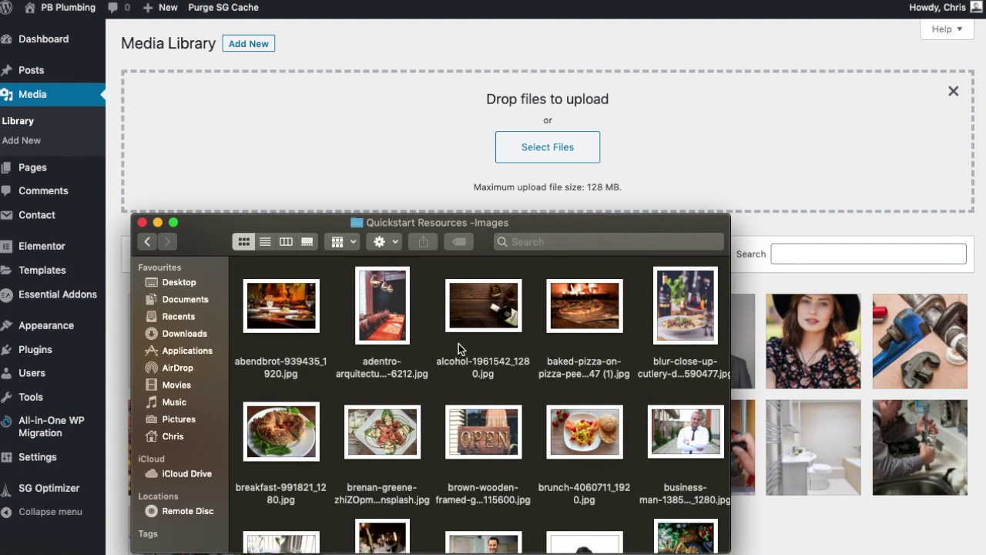
drag(490, 230, 479, 86)
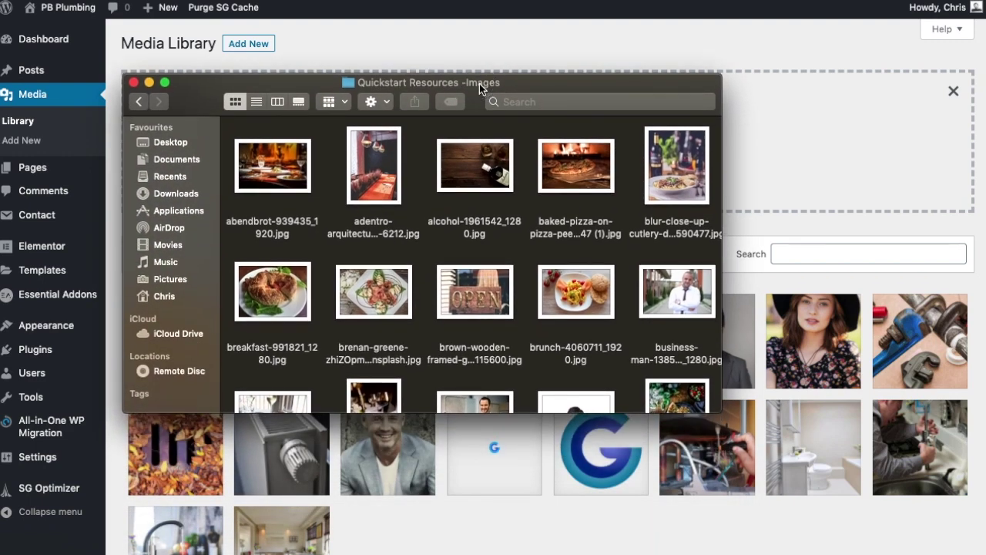
drag(536, 91, 985, 103)
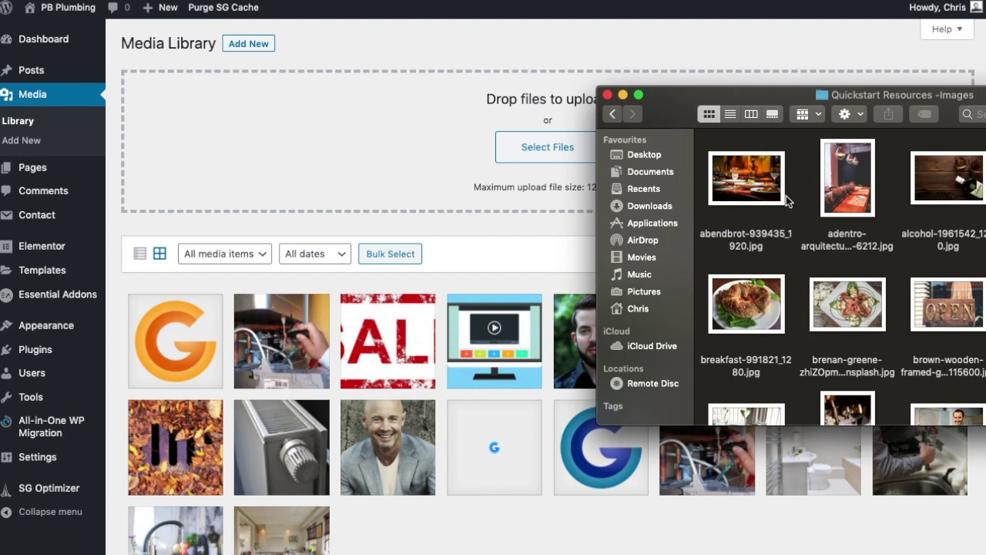
drag(706, 147, 413, 155)
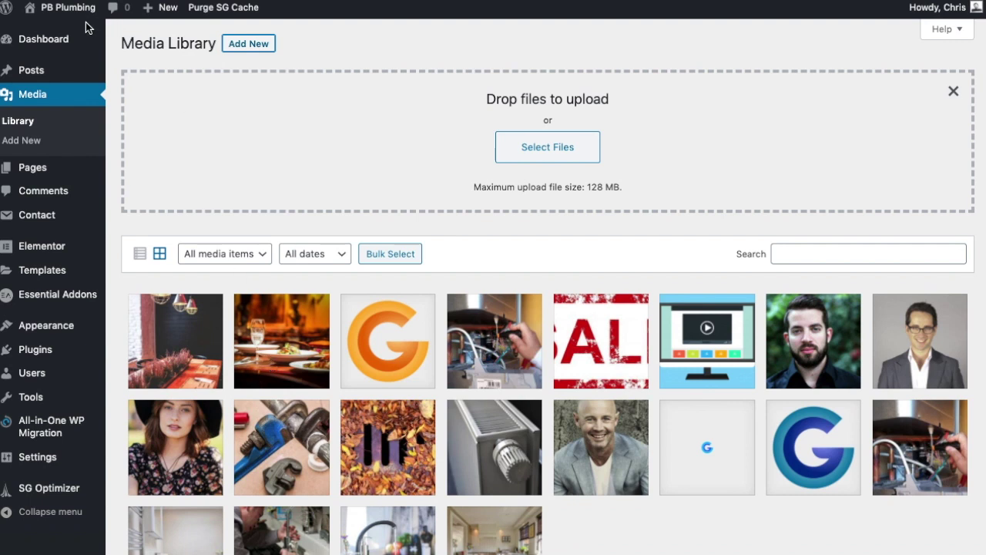
Step: Open the site's Home page for editing with Elementor
mouse_move(74, 13)
mouse_move(39, 165)
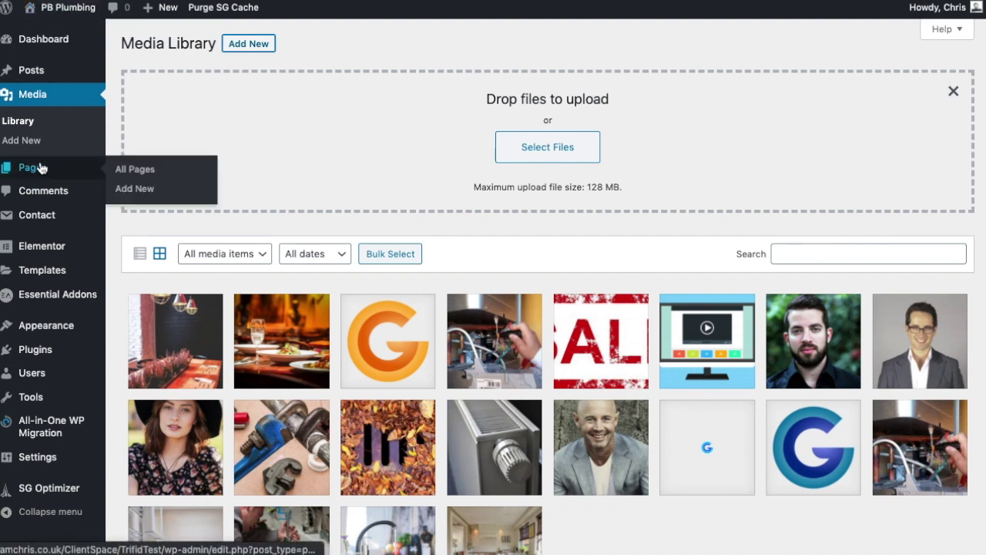
click(133, 173)
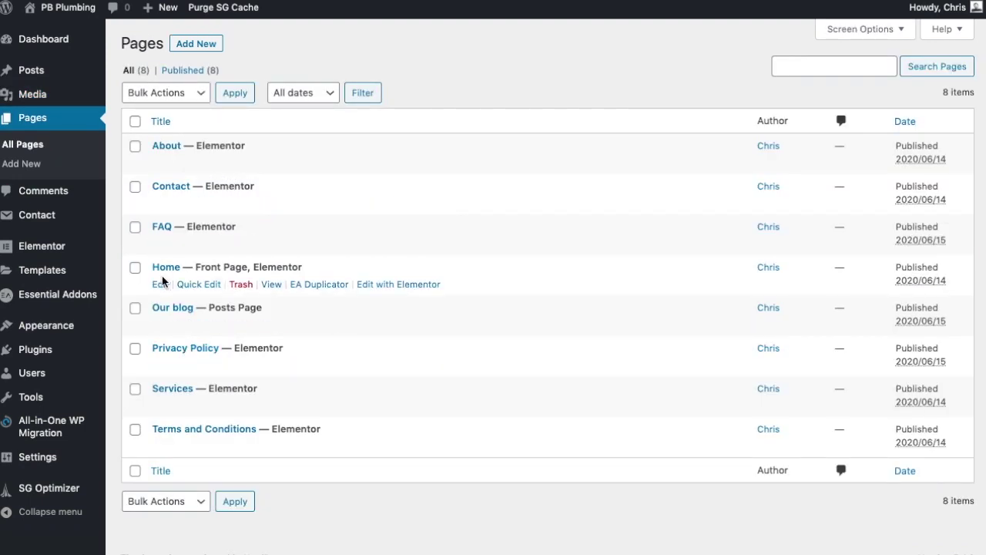
click(373, 289)
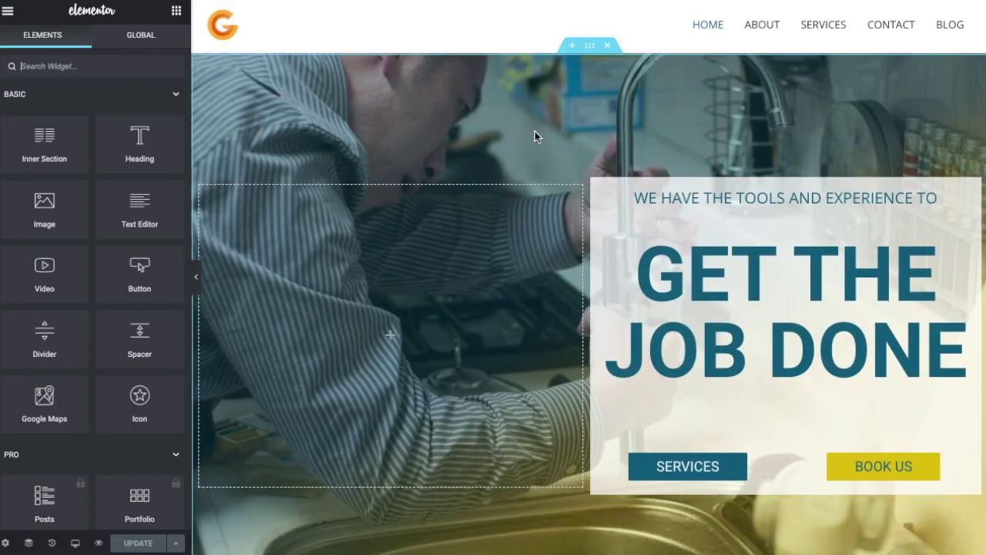
Step: Replace the hero section's background image with abendbrot-939435_1920.jpg from the Media Library
click(591, 47)
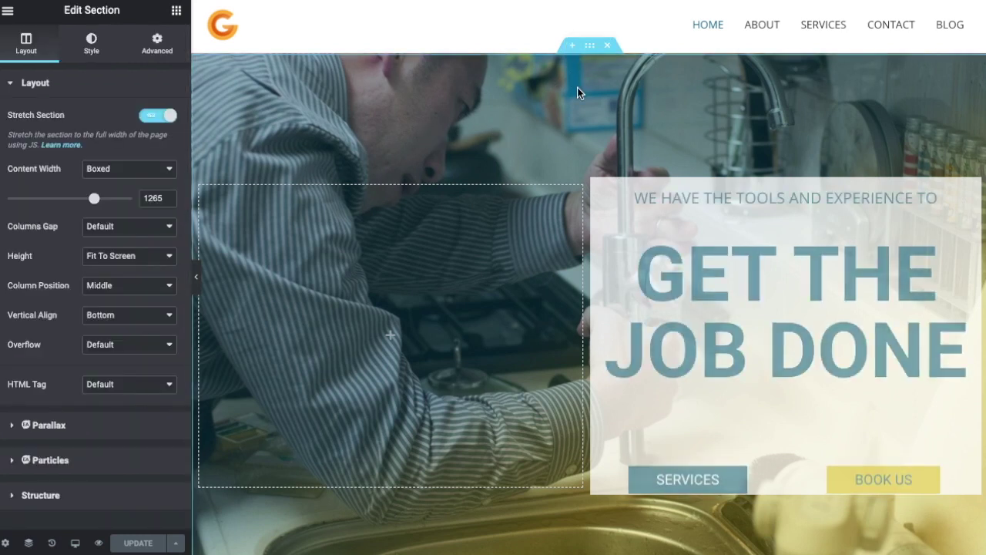
click(91, 54)
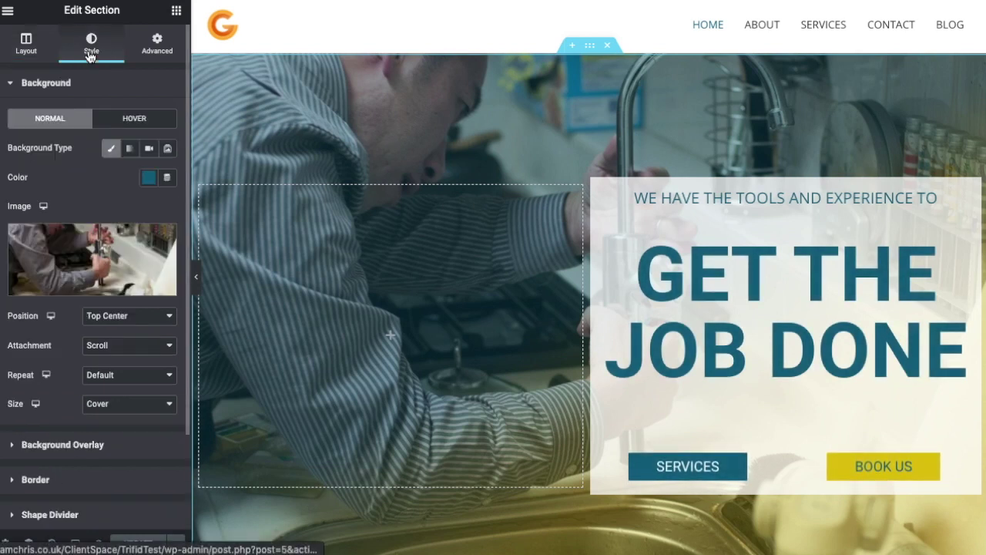
mouse_move(119, 287)
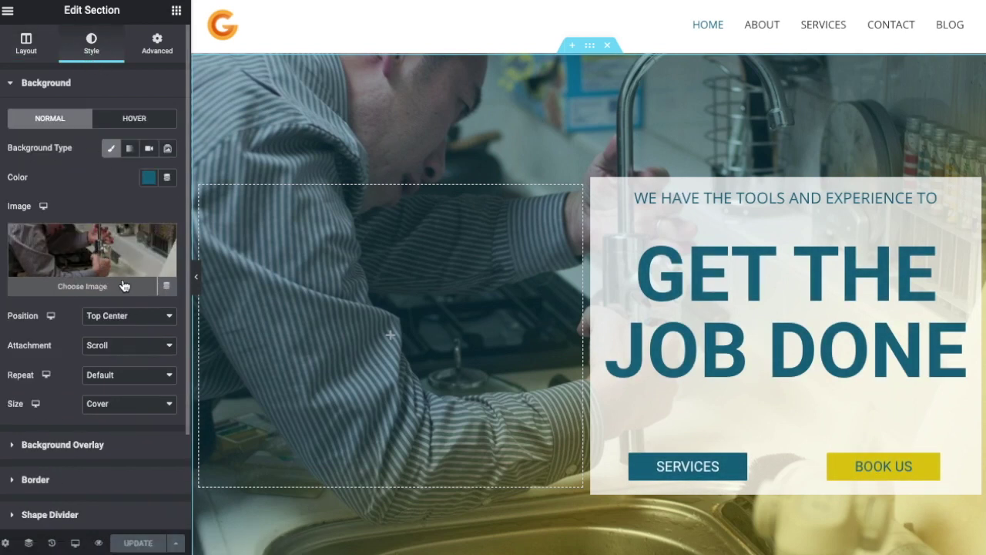
click(114, 286)
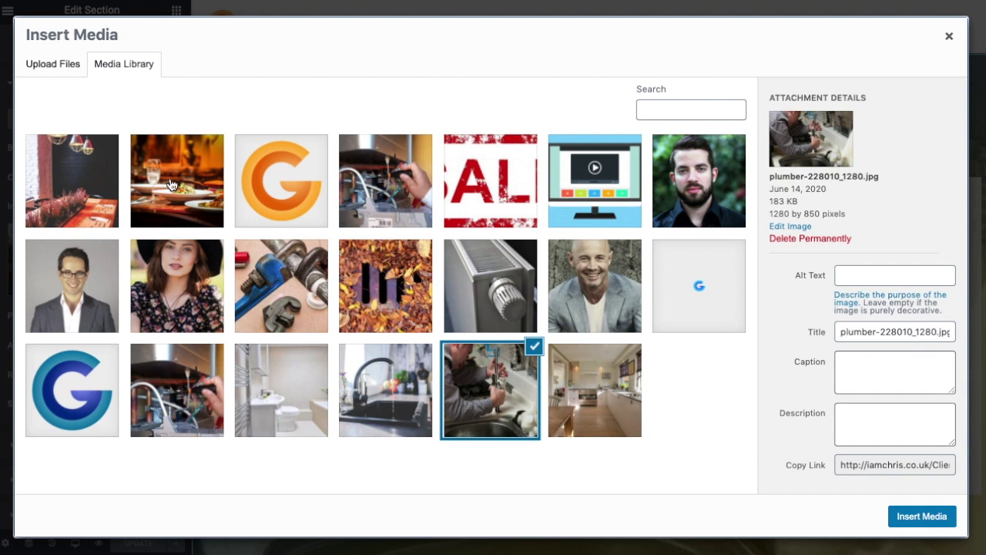
click(165, 179)
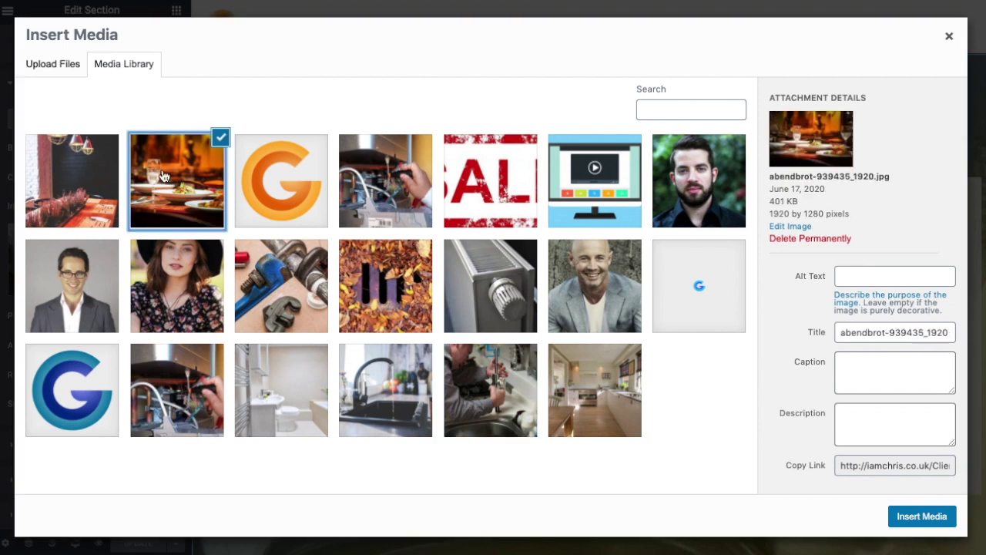
click(921, 519)
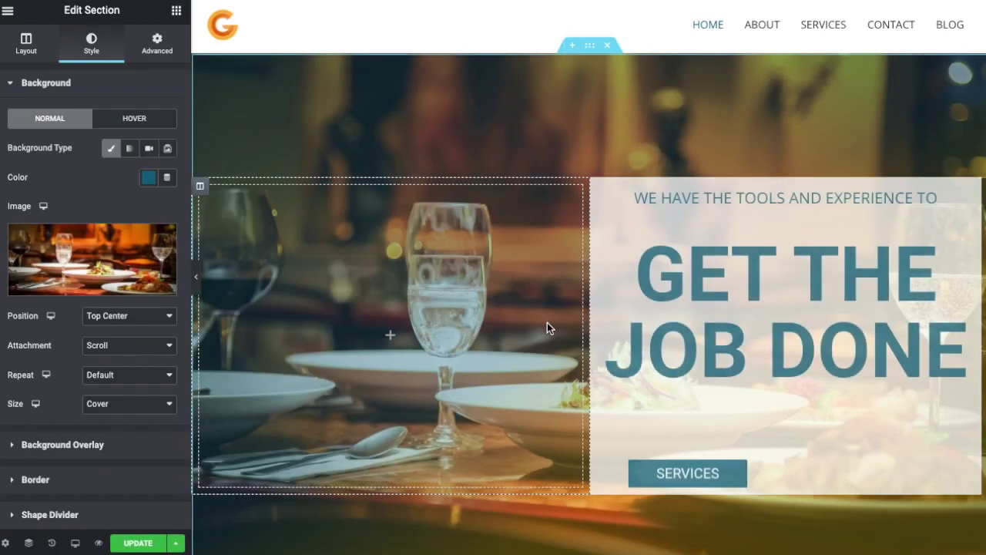
scroll(522, 325, down, 5)
scroll(524, 308, up, 5)
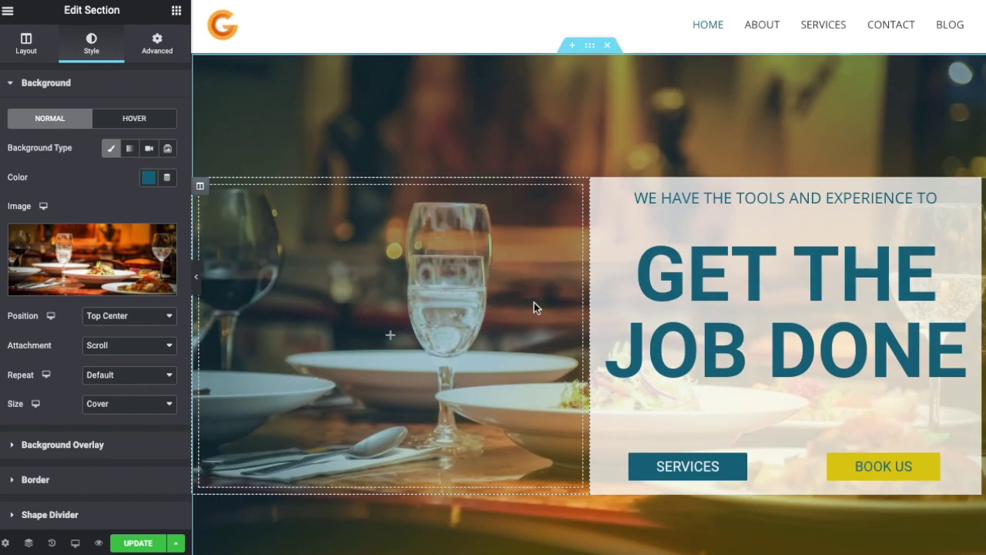
Step: Set the main color of the hero's "GET THE JOB DONE" dual color heading to a dark red
click(716, 269)
click(92, 44)
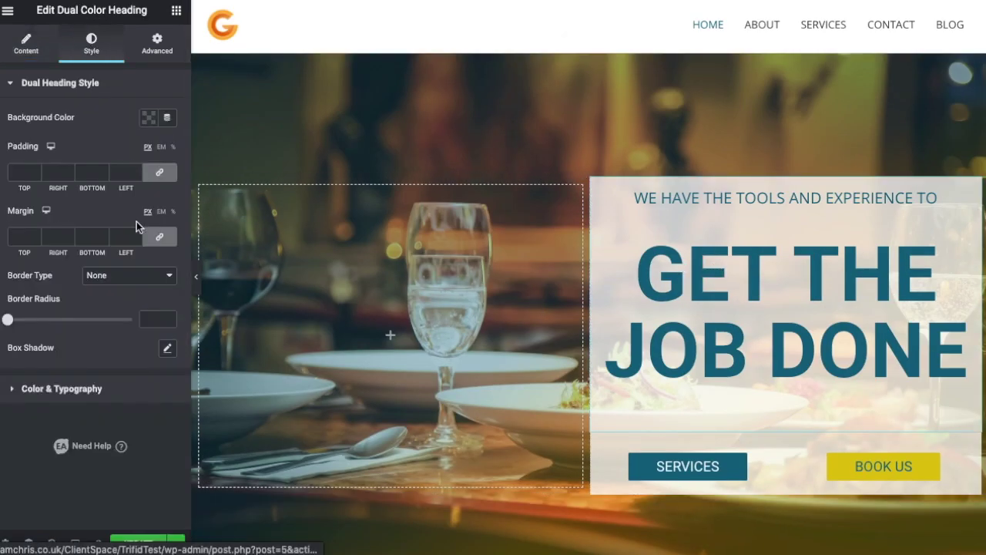
click(18, 395)
click(148, 171)
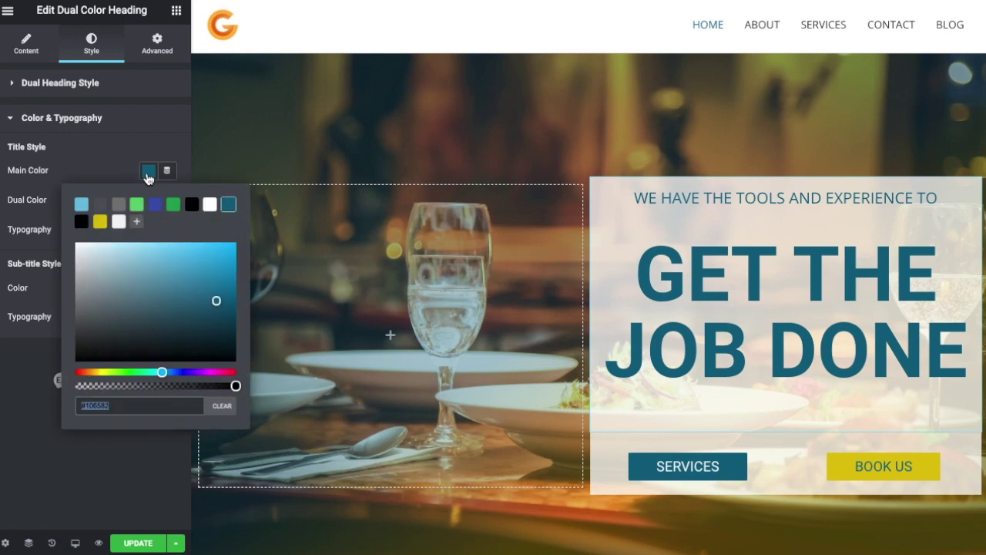
click(83, 372)
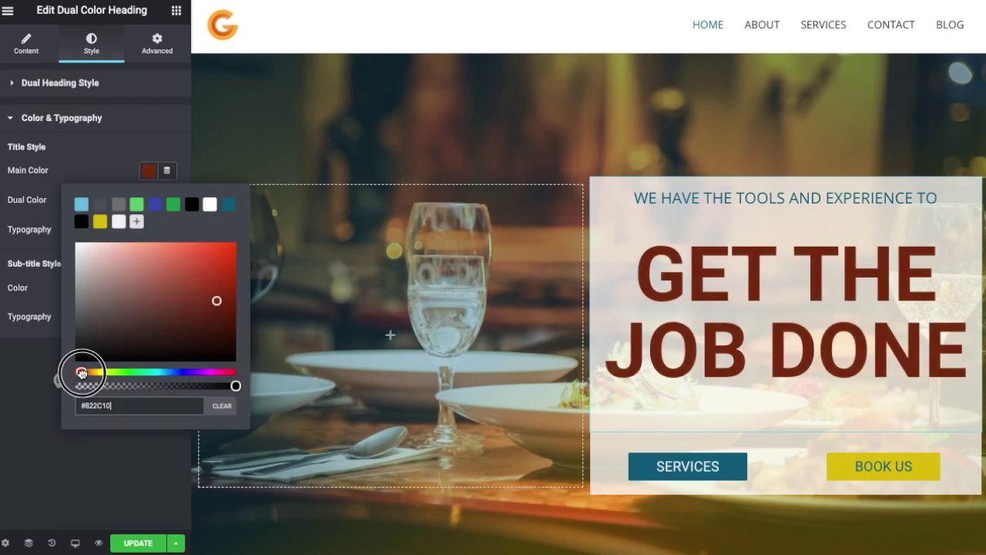
click(101, 154)
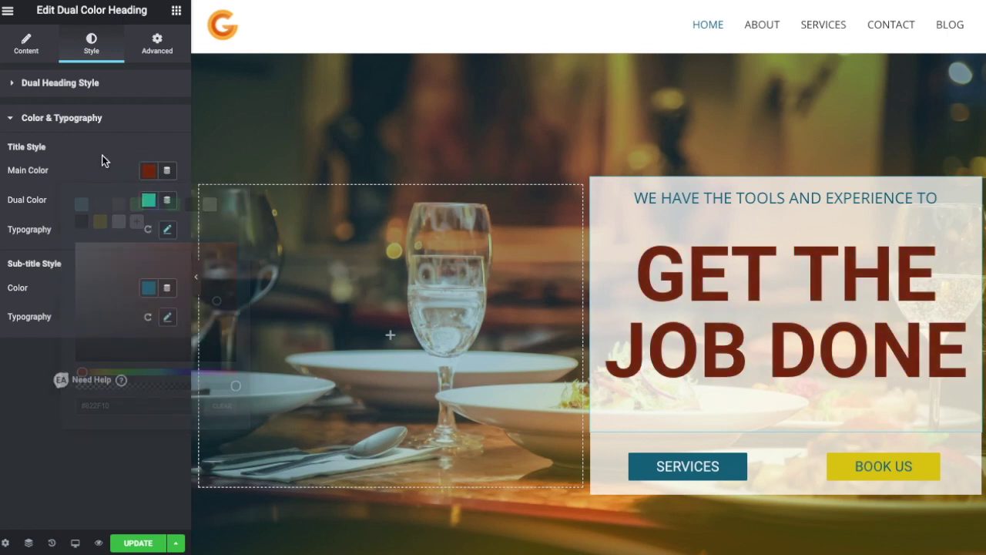
Step: Set the sub-title color of the hero's dual color heading to an orange-brown
click(150, 289)
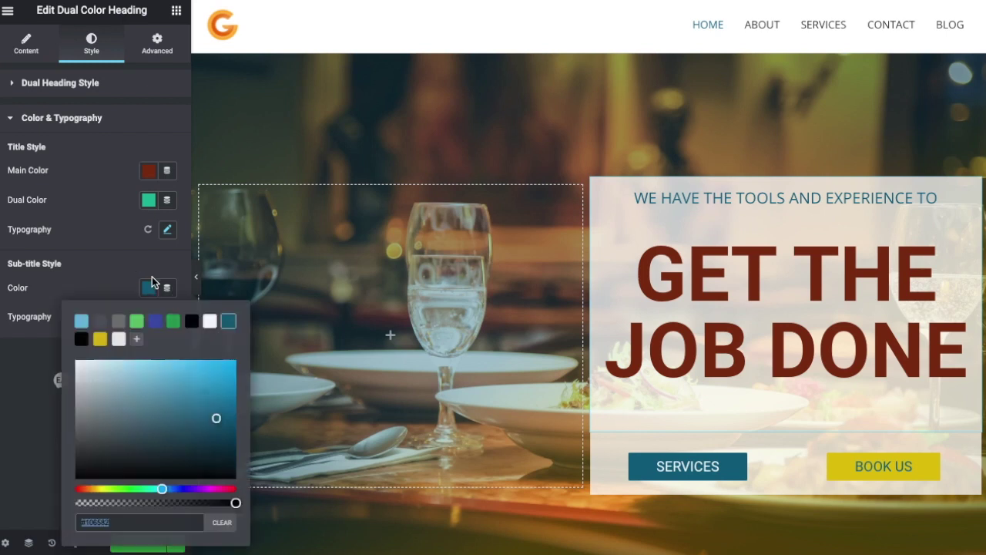
click(86, 489)
click(200, 393)
drag(200, 393, 194, 400)
click(110, 267)
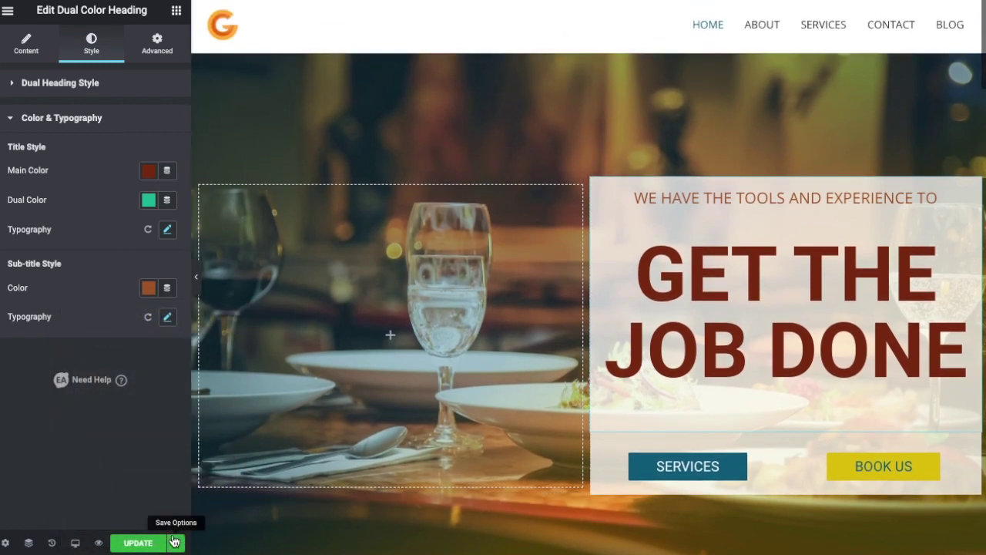
Step: Update the Home page to save the new hero background and heading colors
click(138, 544)
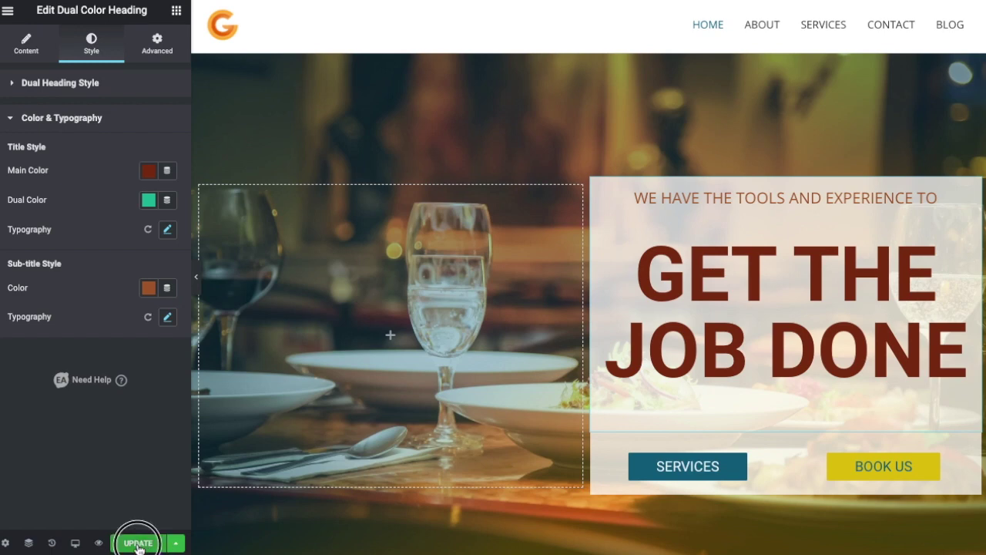
scroll(580, 301, down, 5)
scroll(576, 302, up, 5)
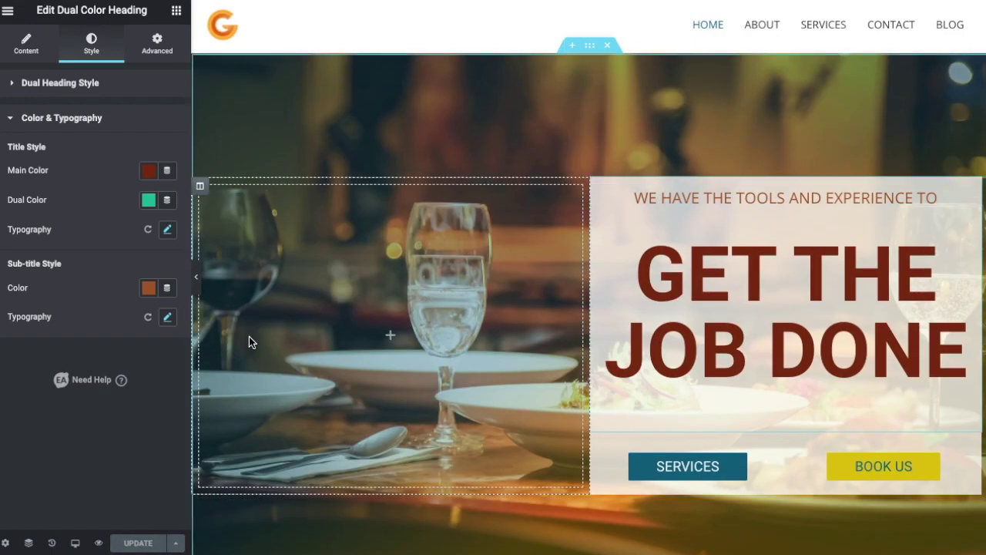
Step: Hide the Elementor editing panel and examine the full-width Home page from the hero down to the footer
click(196, 276)
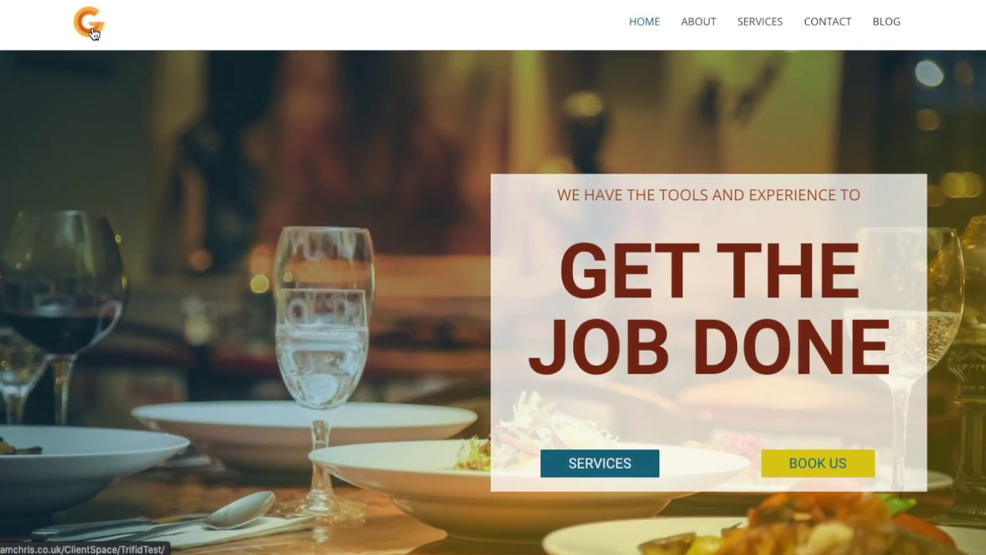
scroll(350, 190, down, 20)
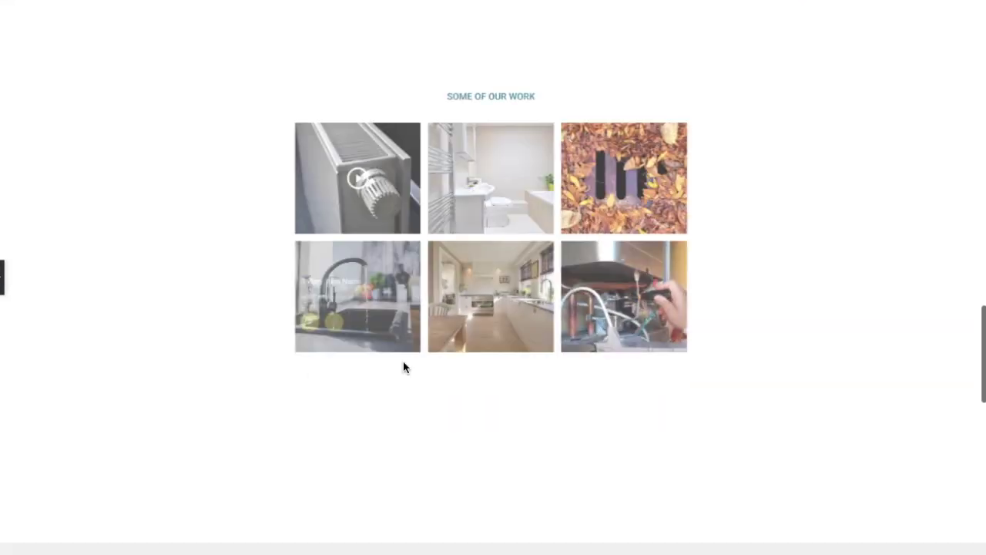
scroll(413, 343, down, 3)
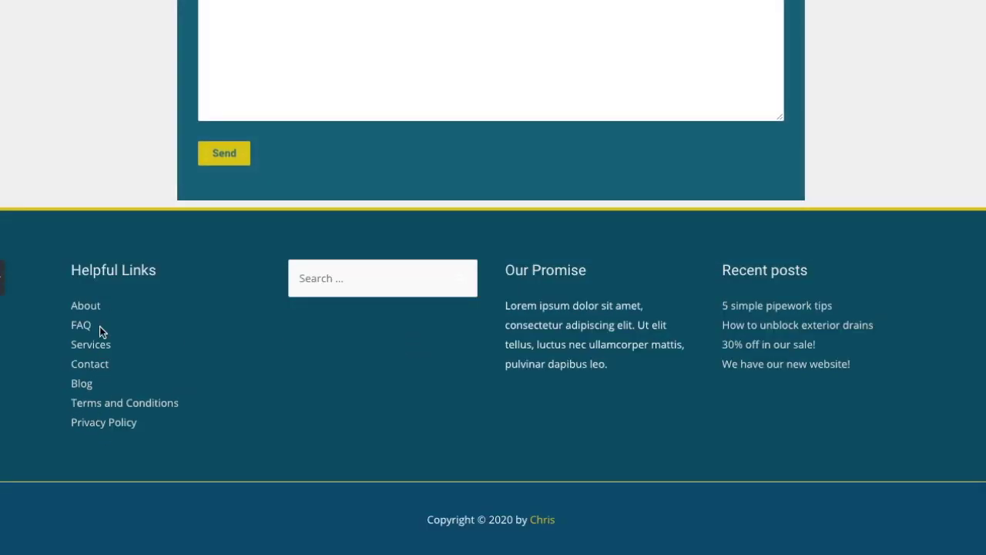
scroll(457, 339, up, 20)
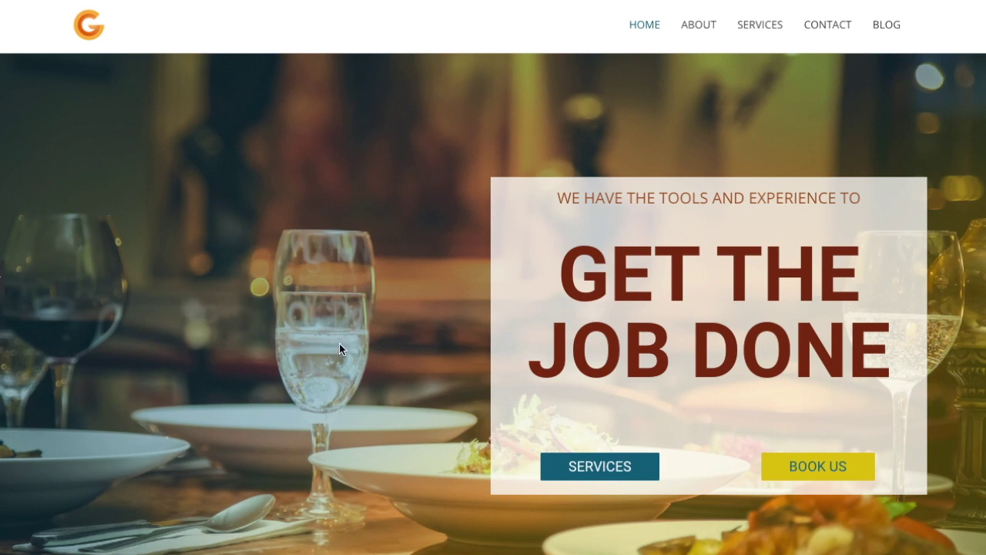
Step: Review the restyled Home page preview once more, checking the hero, the How We Work section, the service cards and the footer
scroll(343, 339, down, 1)
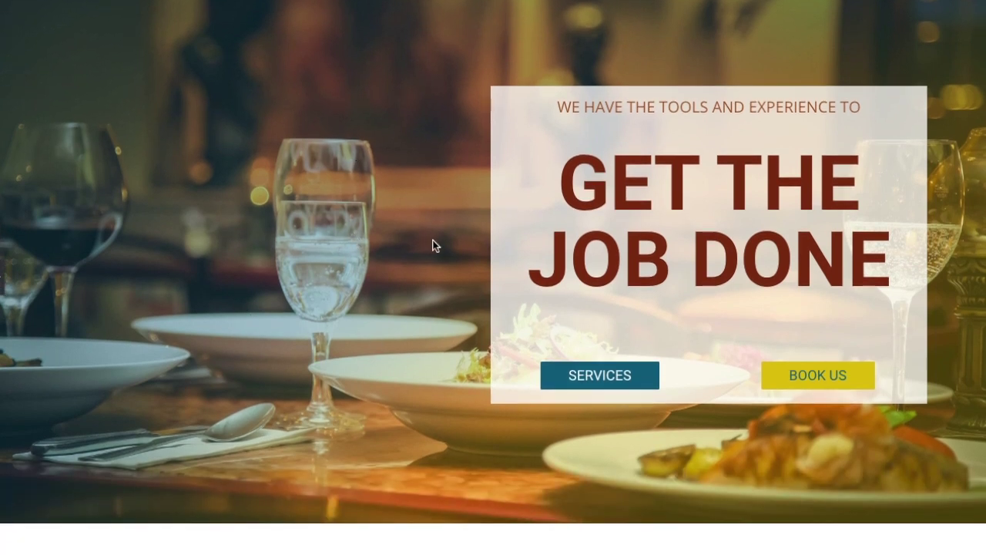
scroll(432, 245, up, 1)
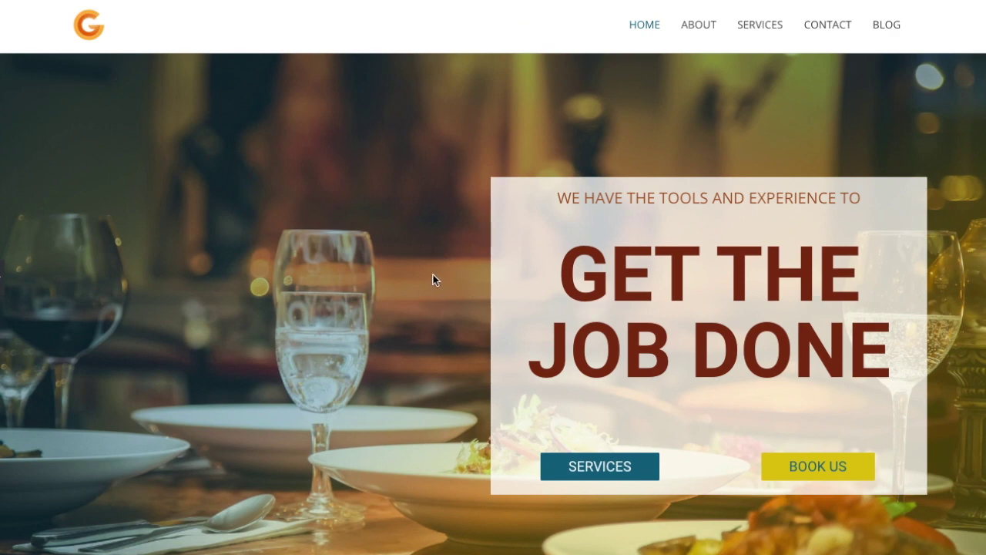
scroll(438, 272, down, 6)
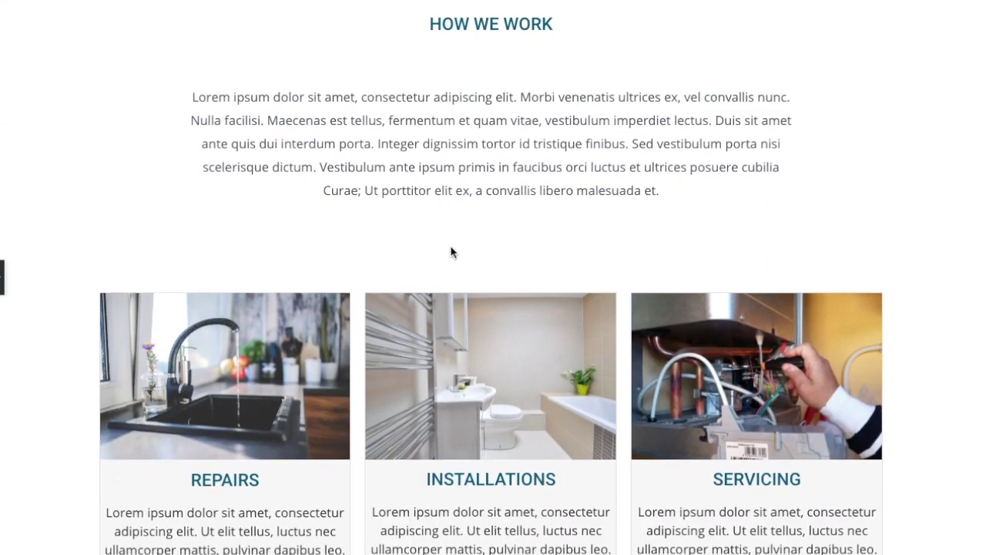
scroll(452, 251, up, 7)
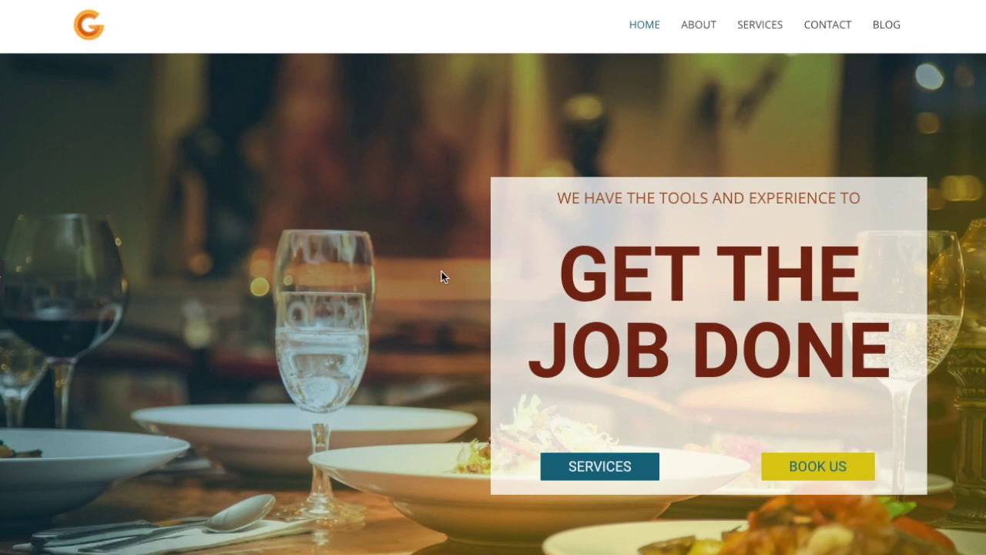
scroll(431, 285, down, 5)
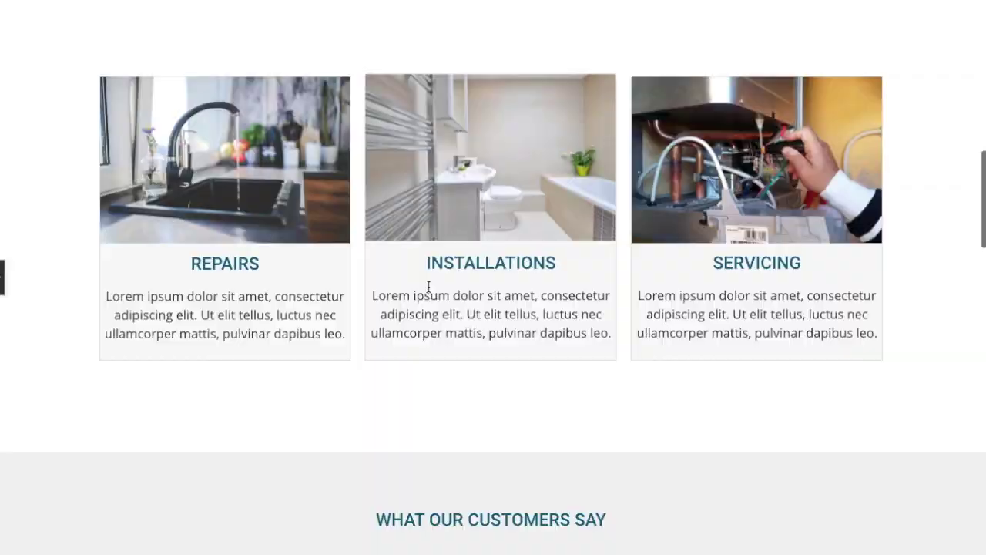
scroll(429, 286, down, 10)
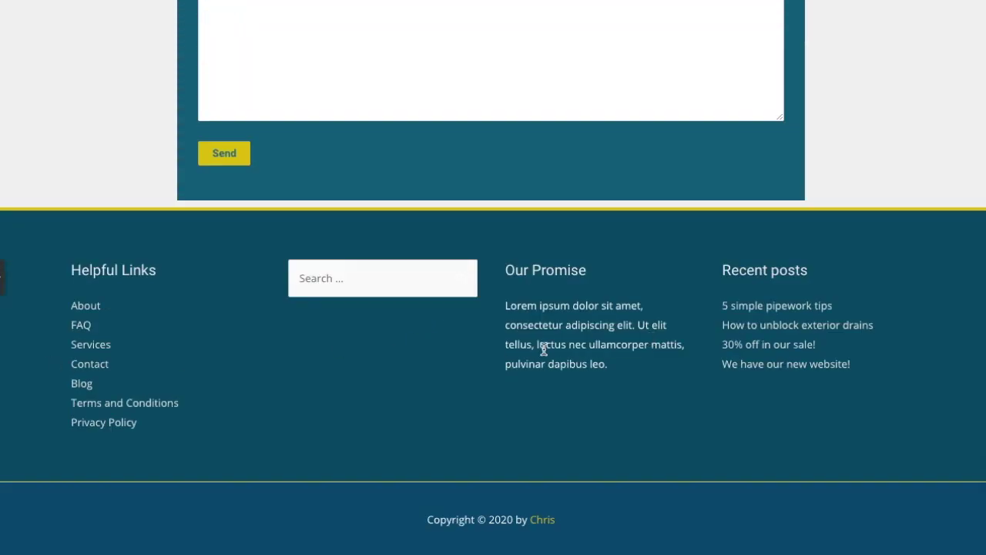
scroll(476, 297, up, 15)
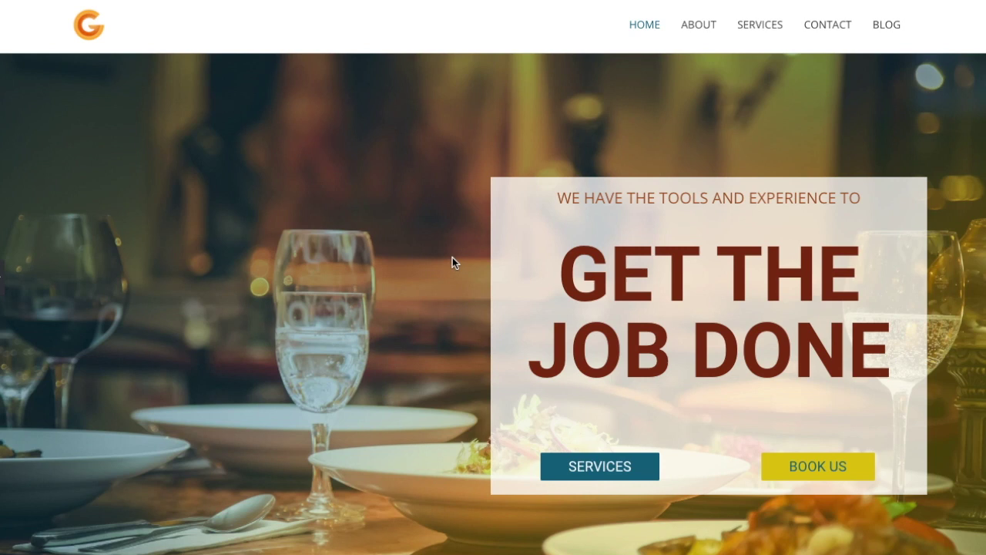